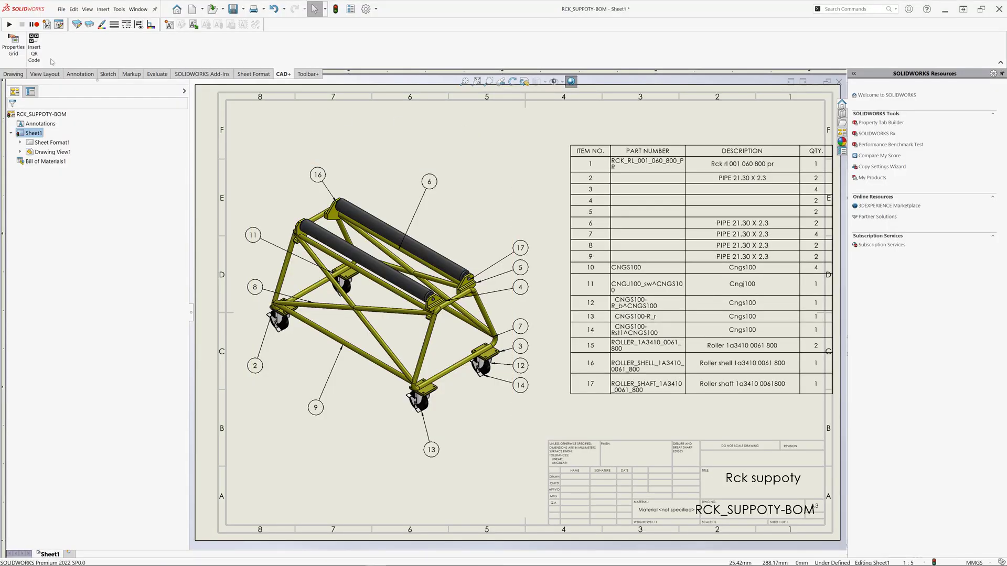
Start a QR code whose source is the referenced document's File Title
click(35, 55)
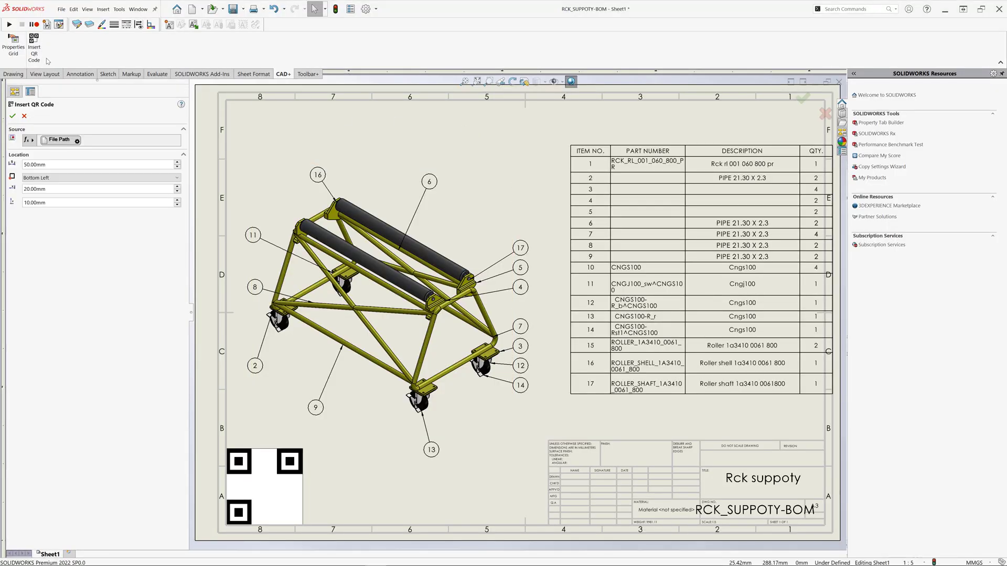
click(33, 140)
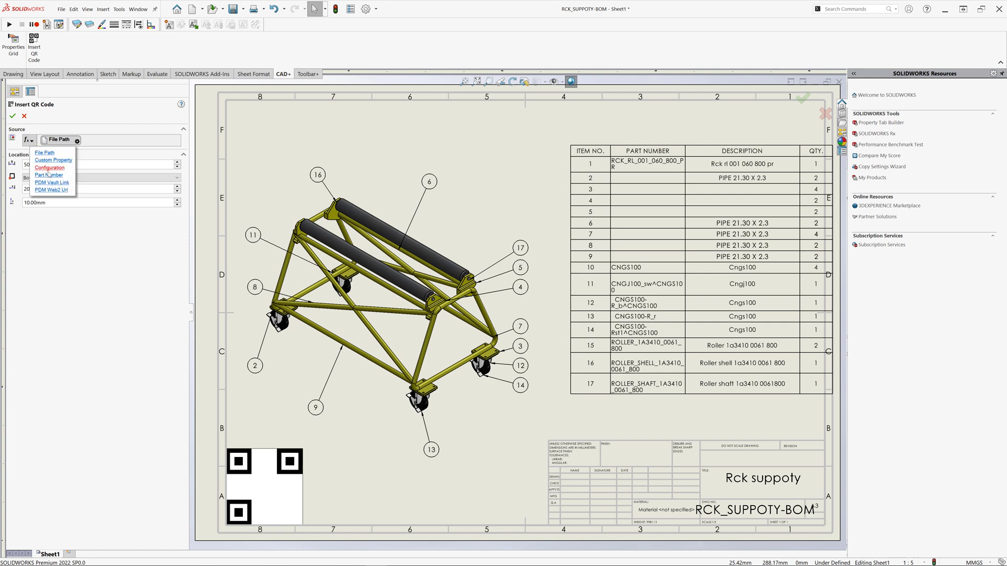
click(77, 142)
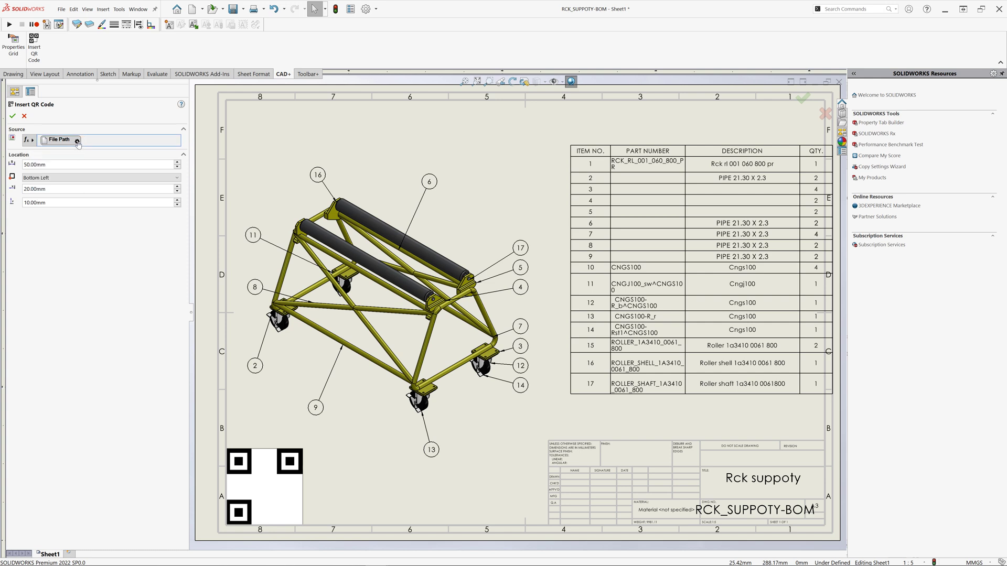
click(78, 141)
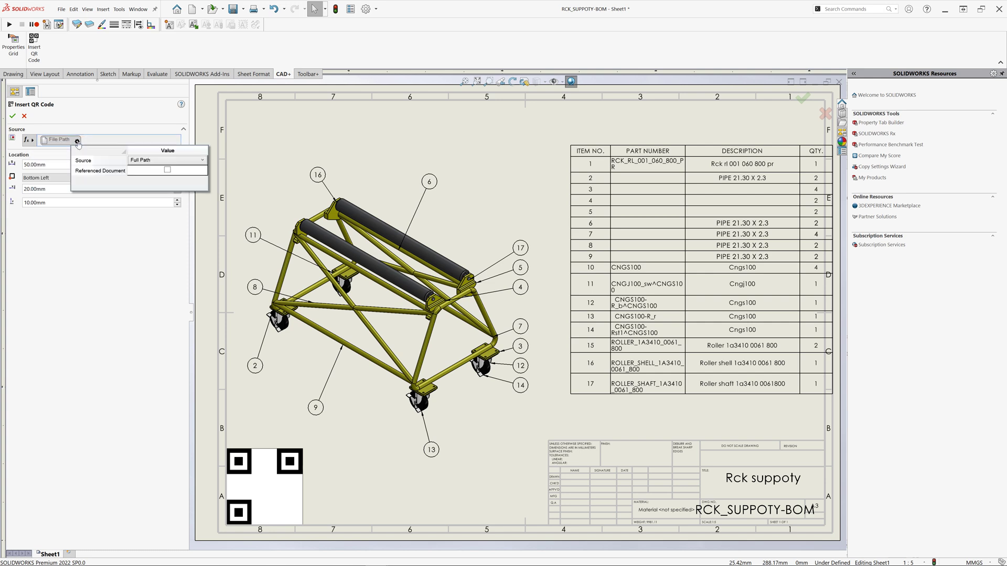
click(168, 163)
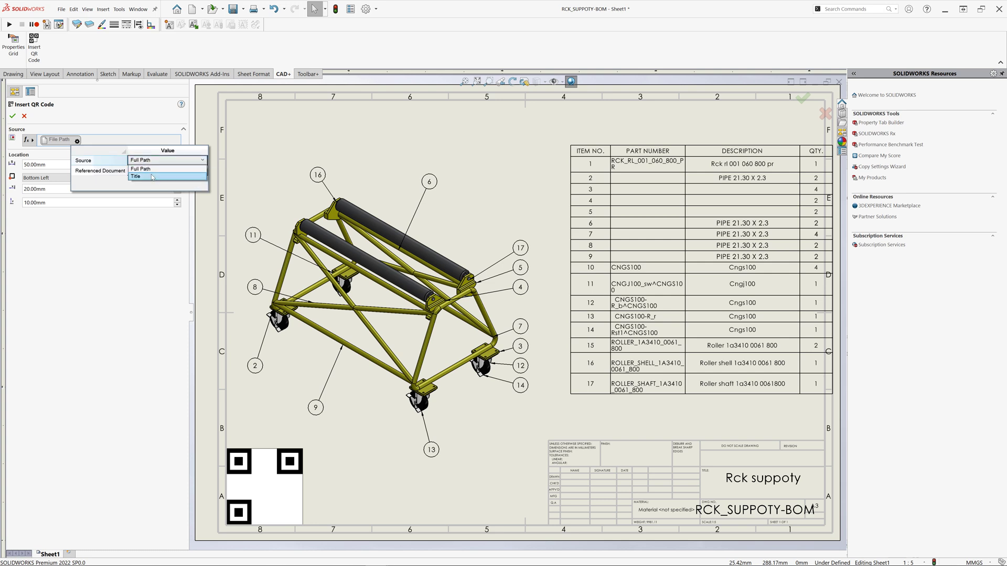
click(157, 177)
click(168, 171)
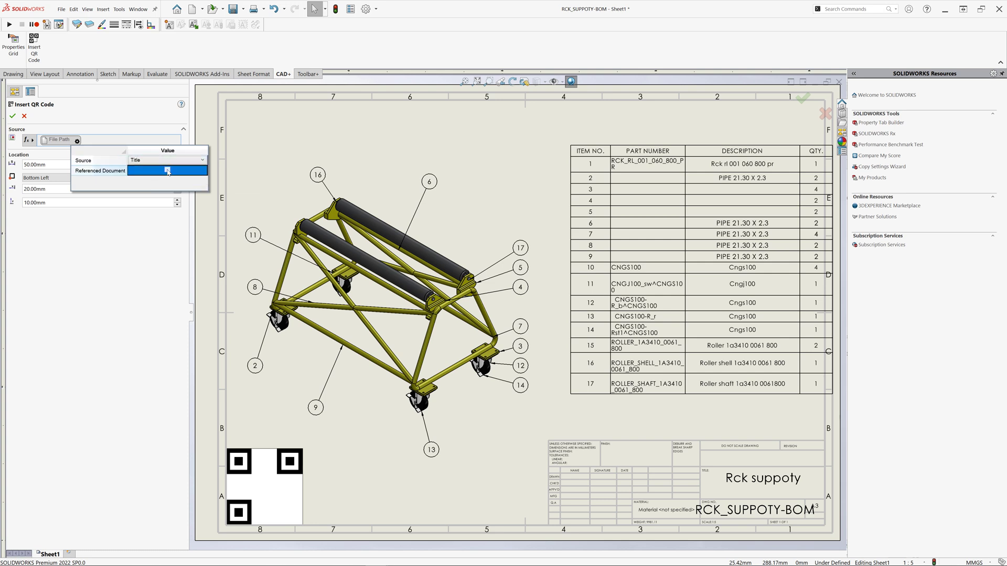
click(127, 142)
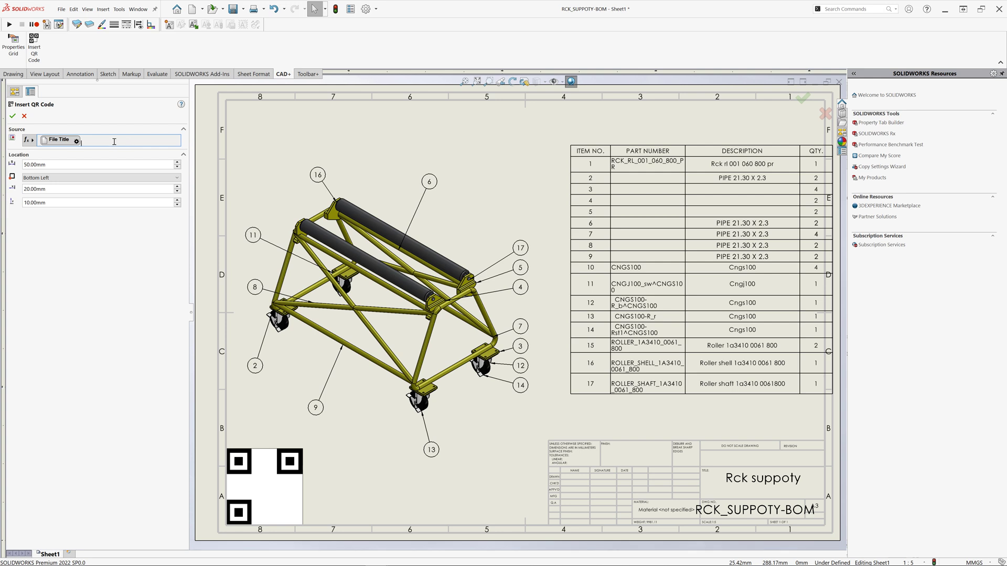
Append the referenced document's Description and the text '-TEST' to the QR source
click(33, 142)
click(47, 163)
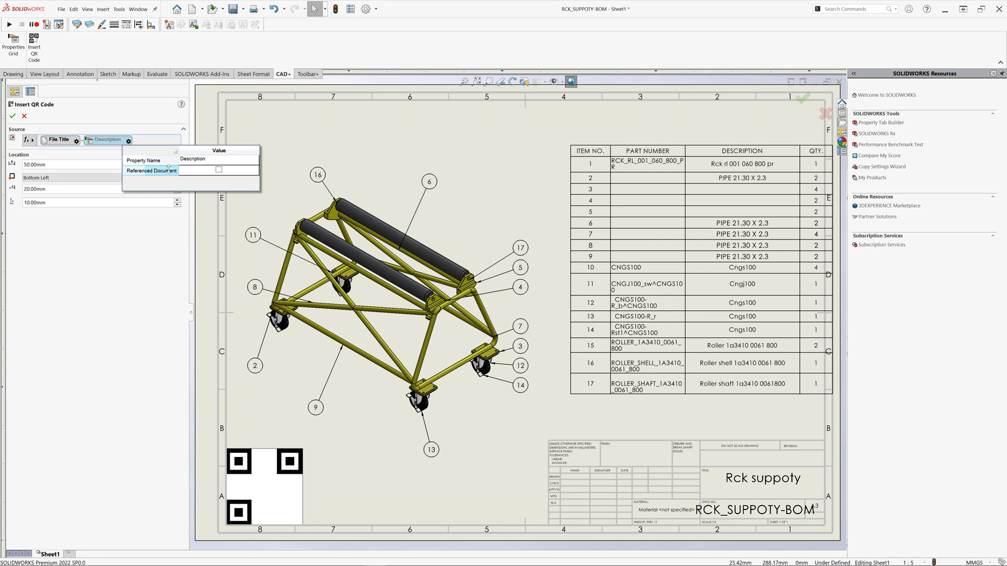
click(218, 169)
click(121, 210)
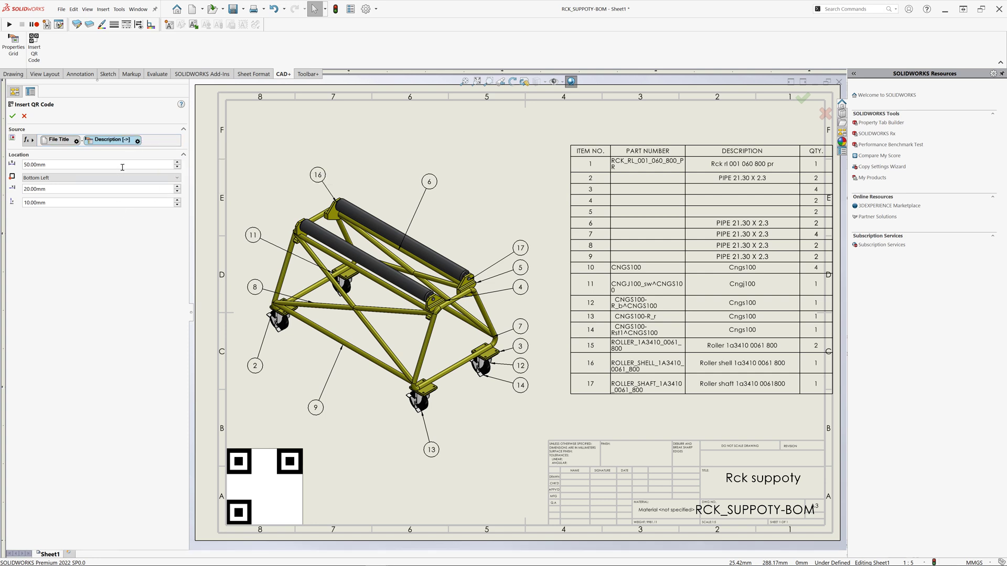
click(158, 141)
text(-TEST)
Set the QR code size to 40 mm, adjust its offsets, and place it
click(177, 167)
click(177, 186)
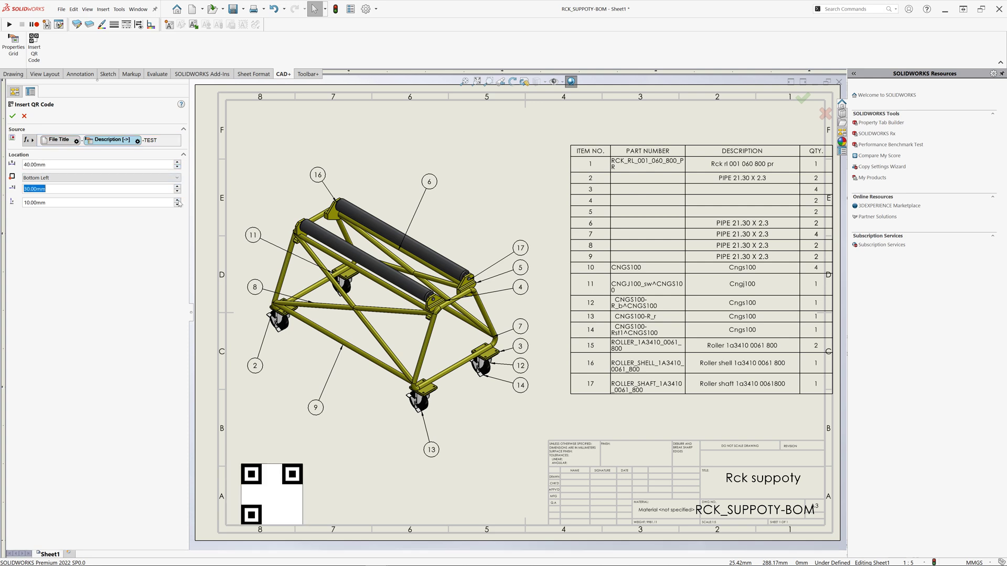
click(177, 201)
click(178, 205)
click(177, 191)
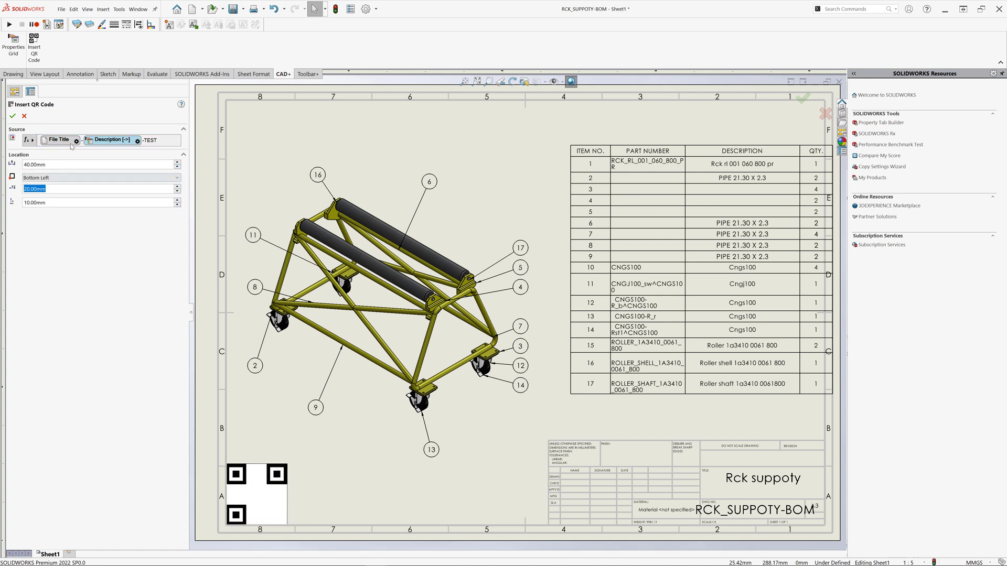
click(13, 116)
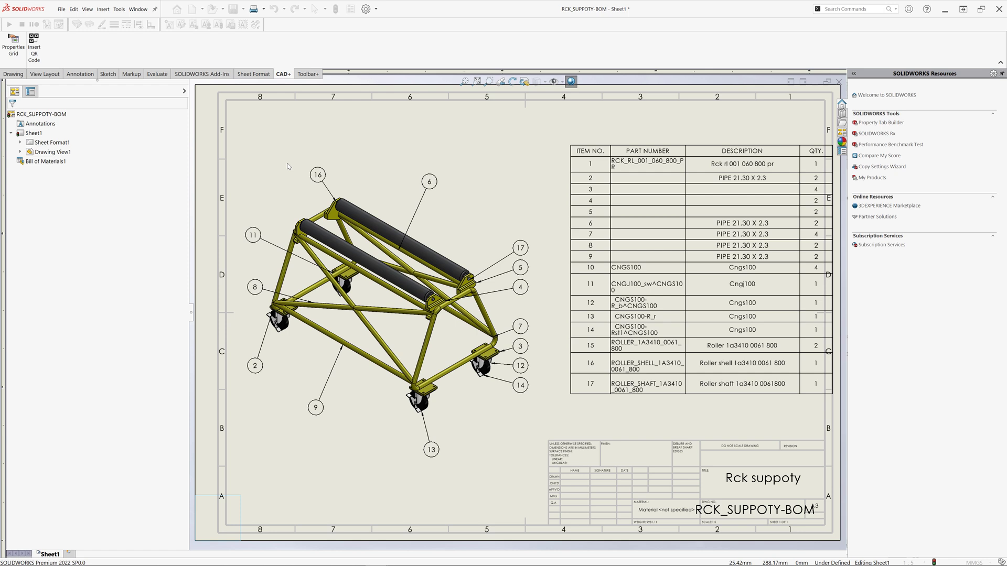
click(365, 473)
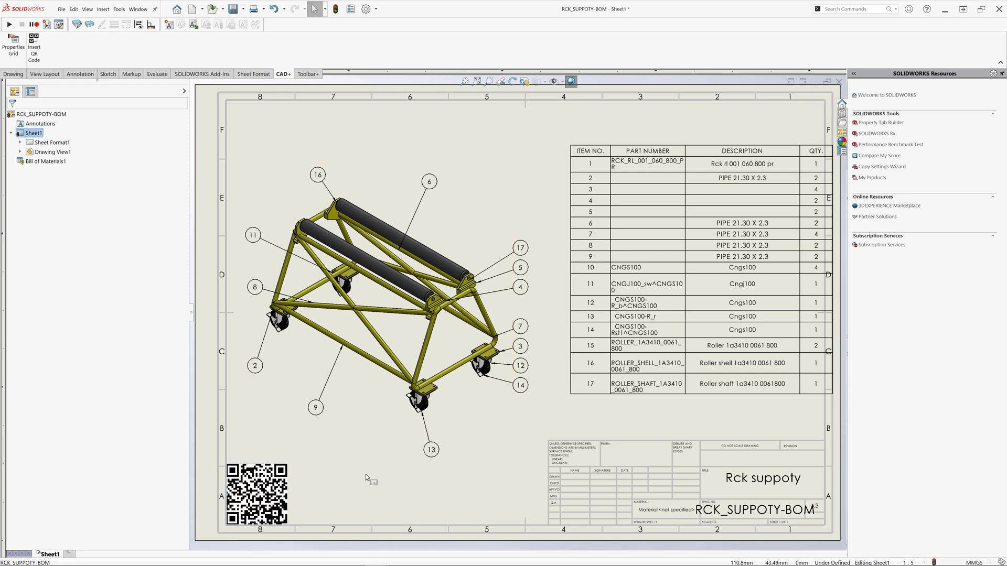
click(267, 477)
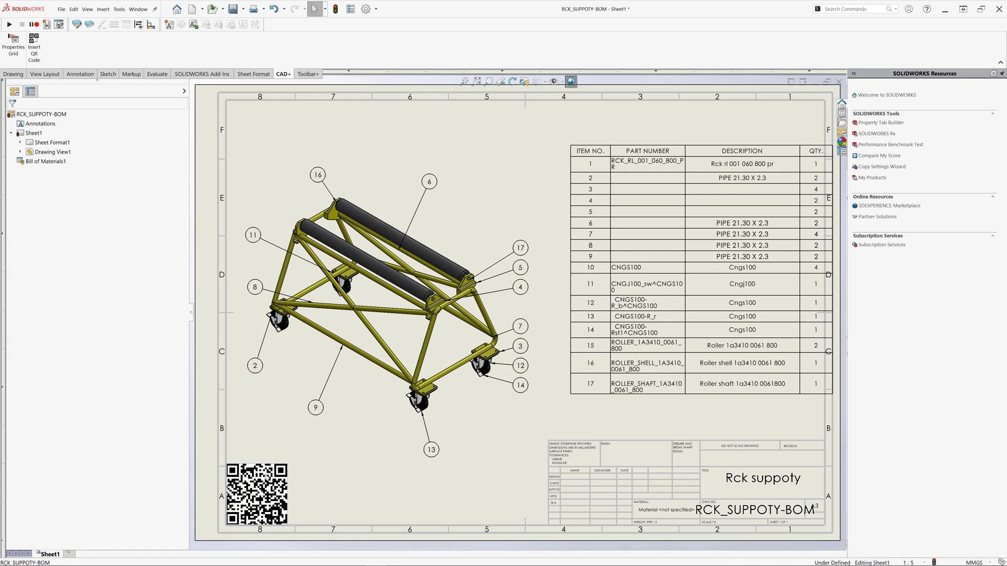
View the dbo.PartNumbers results listing six parts with their index and category
key(Delete)
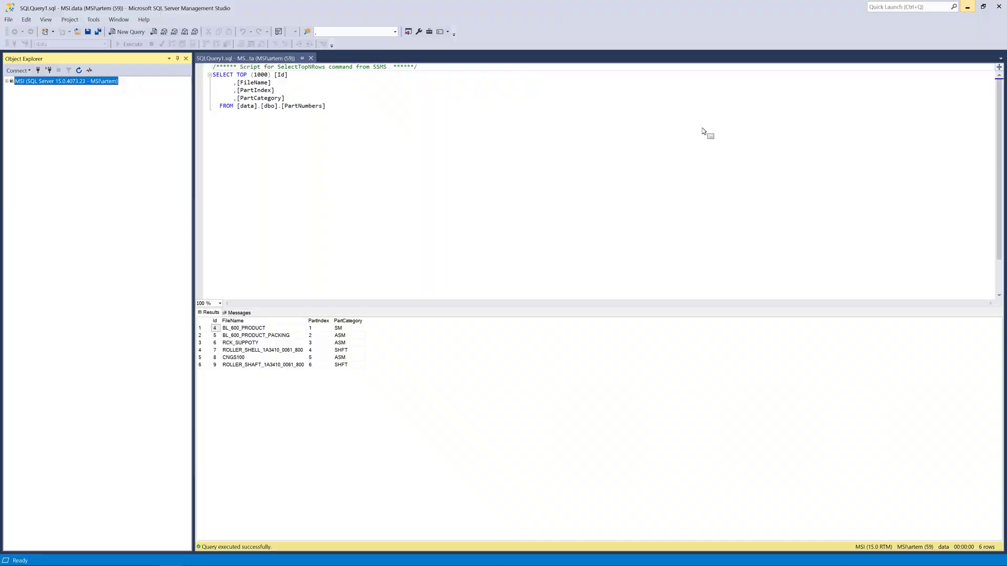
Review the Macro11 code, run it to insert the part-number QR code, then close the VBA editor
key(alt+Tab)
key(alt+Tab)
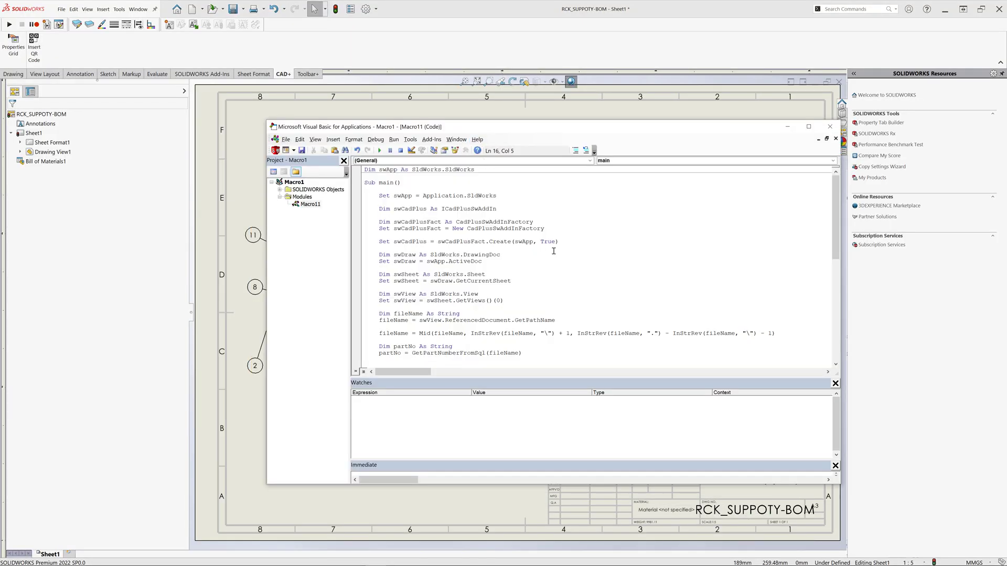
scroll(554, 251, down, 7)
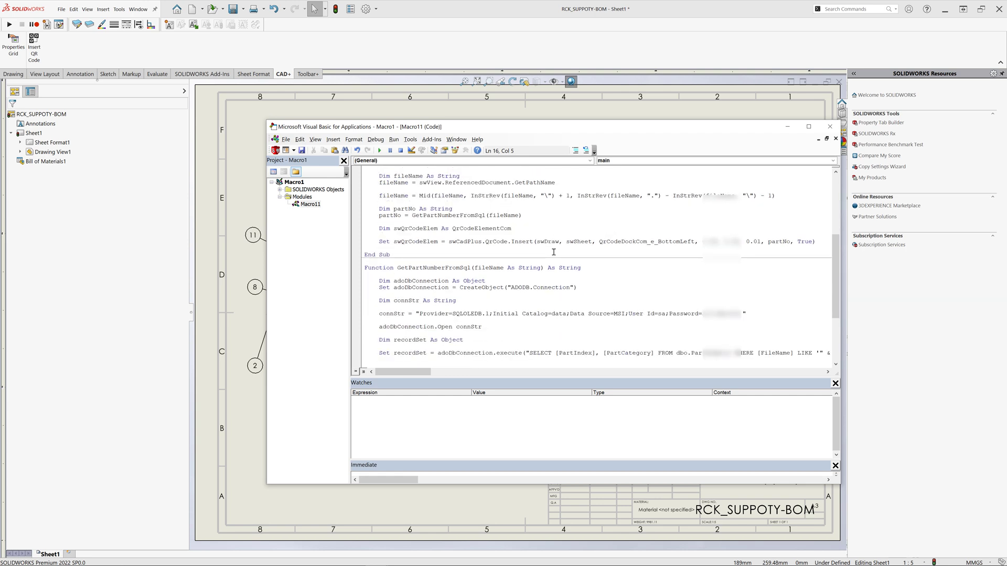
scroll(553, 252, down, 5)
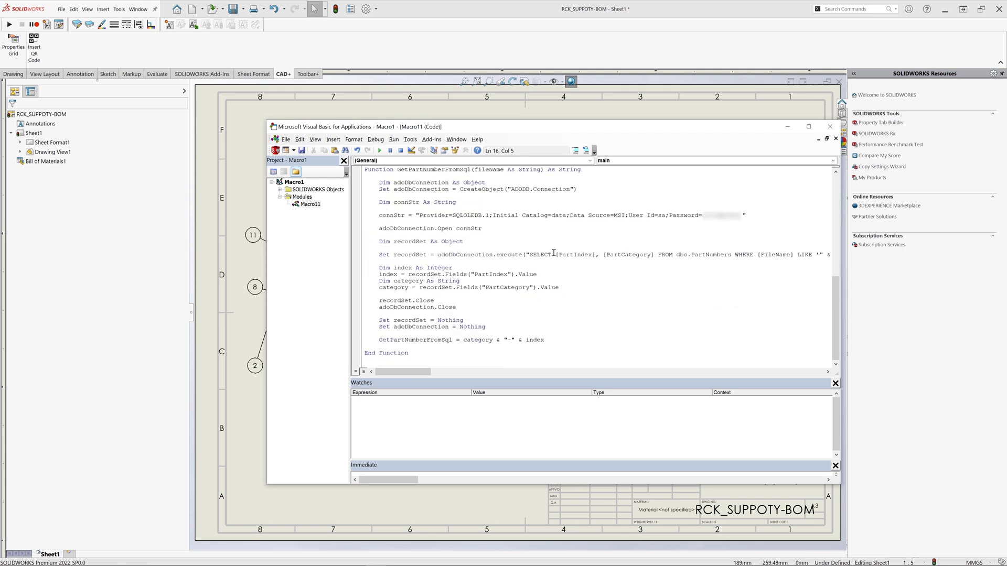
click(379, 151)
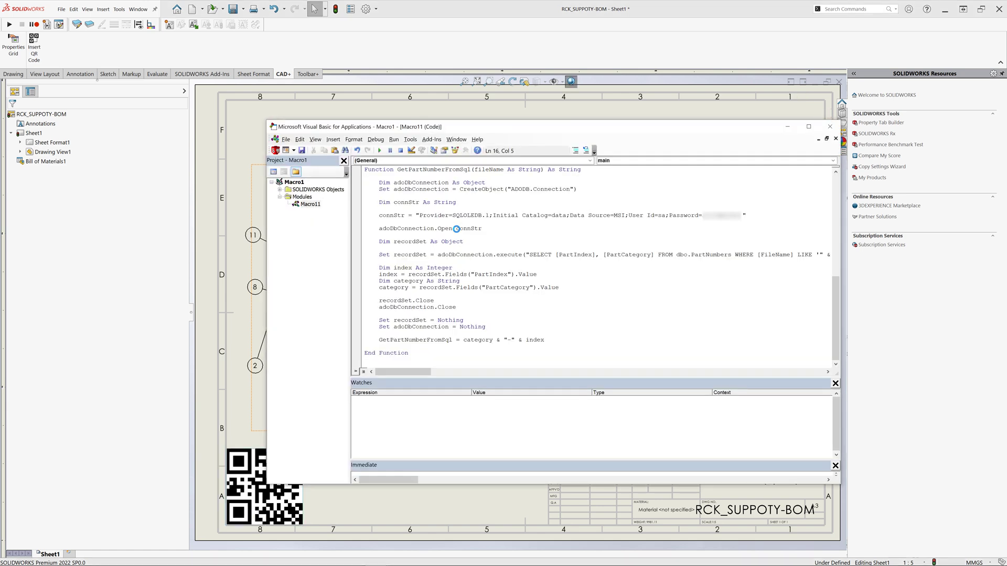
click(830, 126)
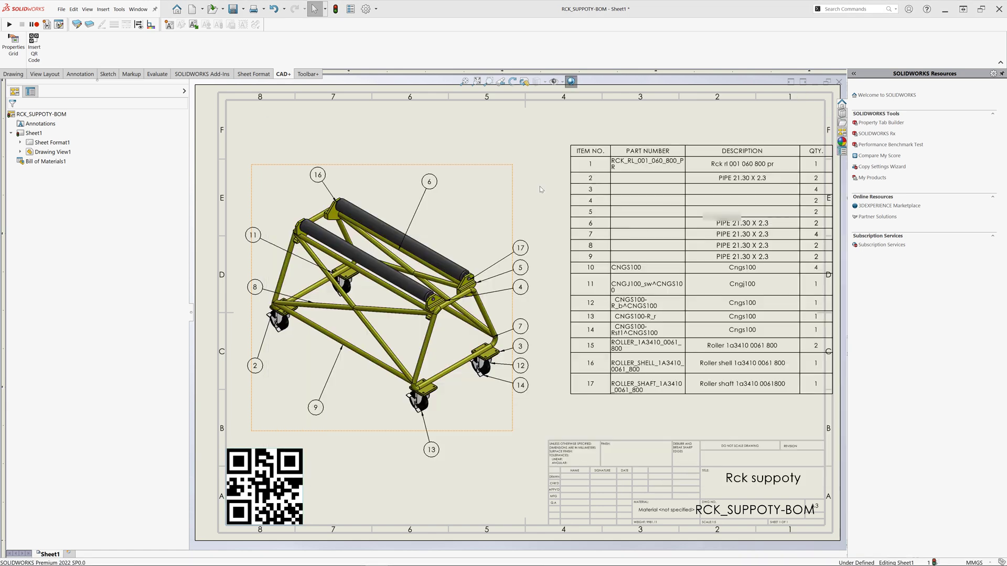
Discard the RCK_SUPPOTY-BOM drawing and create a new A0 (ISO) drawing without a model view
click(838, 83)
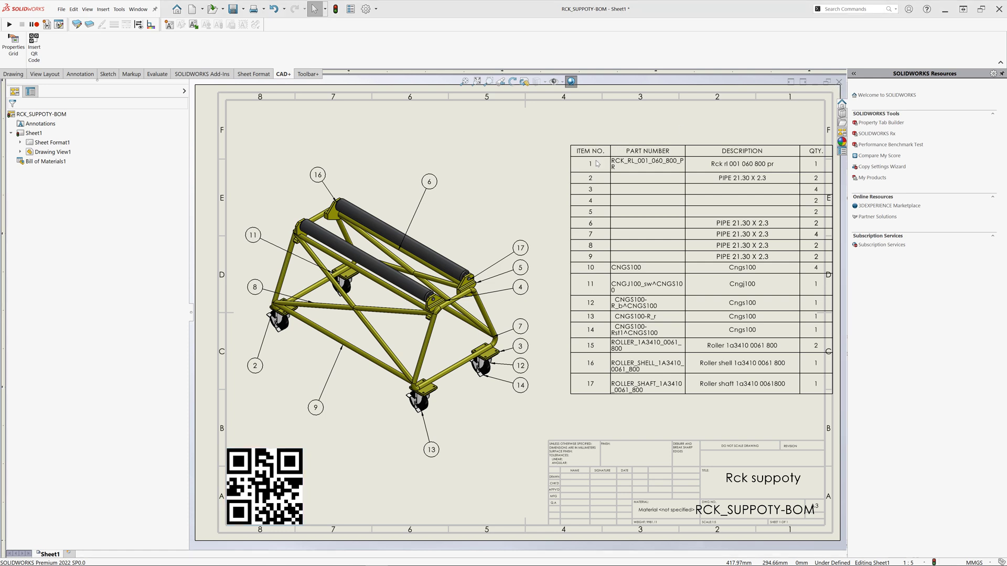
click(473, 299)
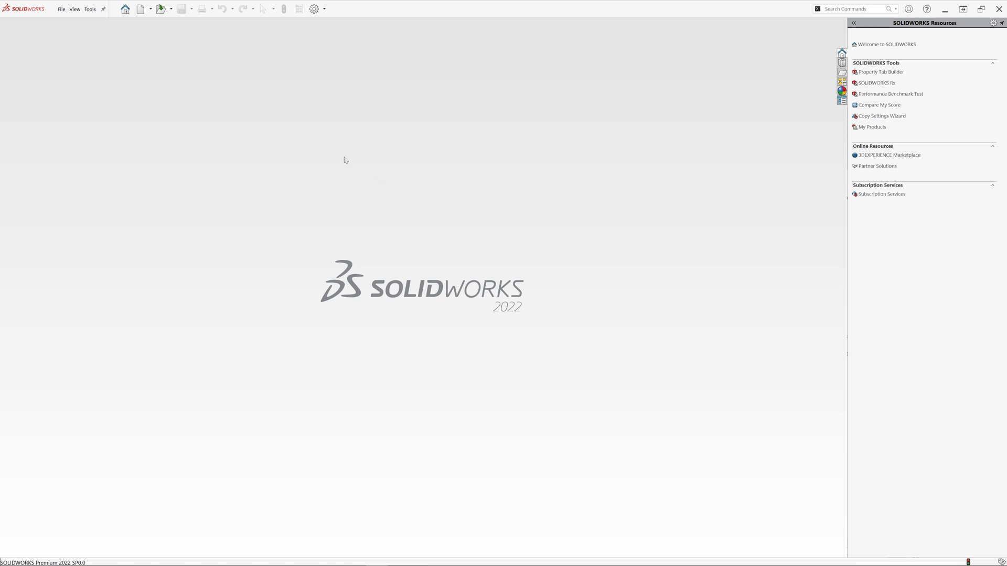
click(140, 11)
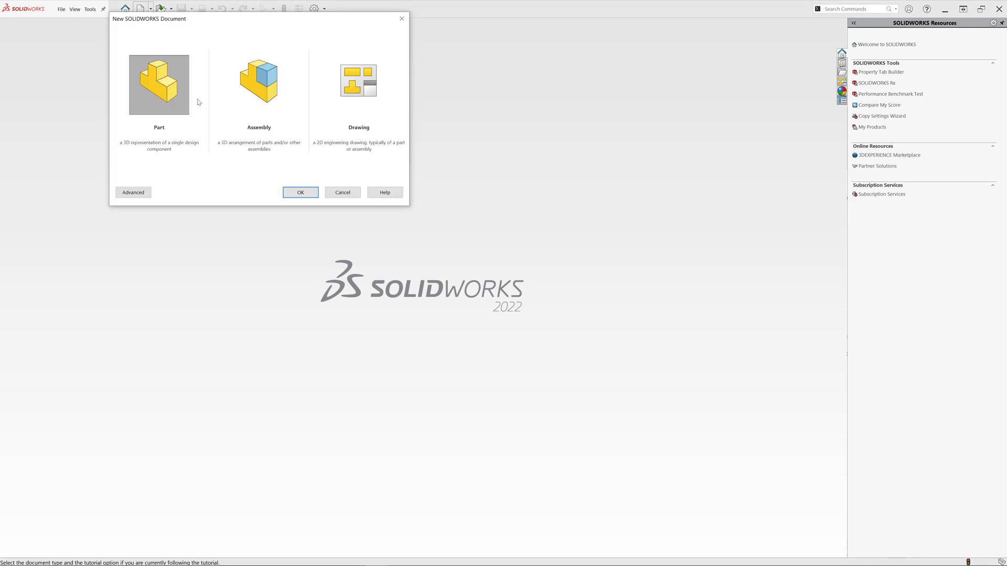
click(351, 86)
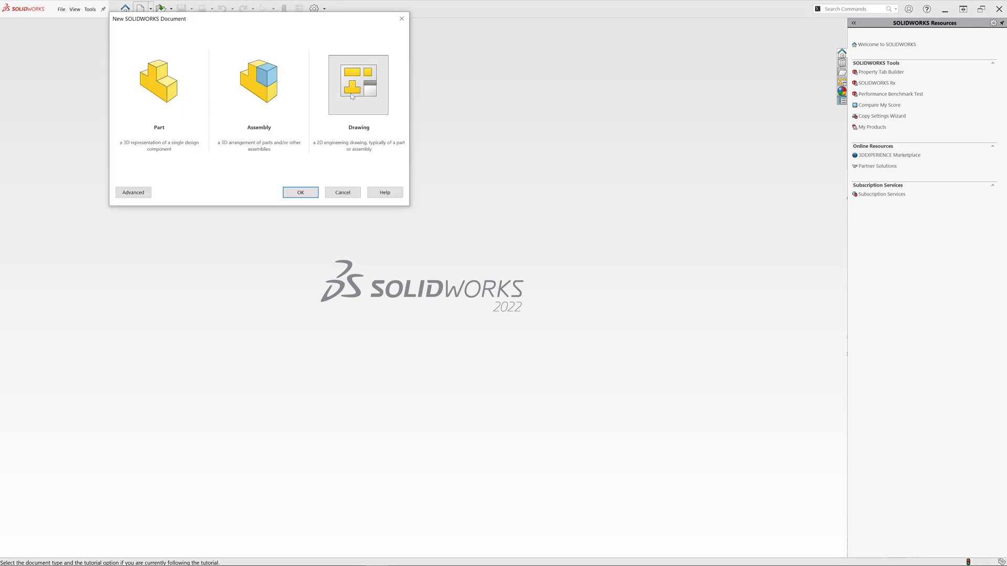
click(296, 192)
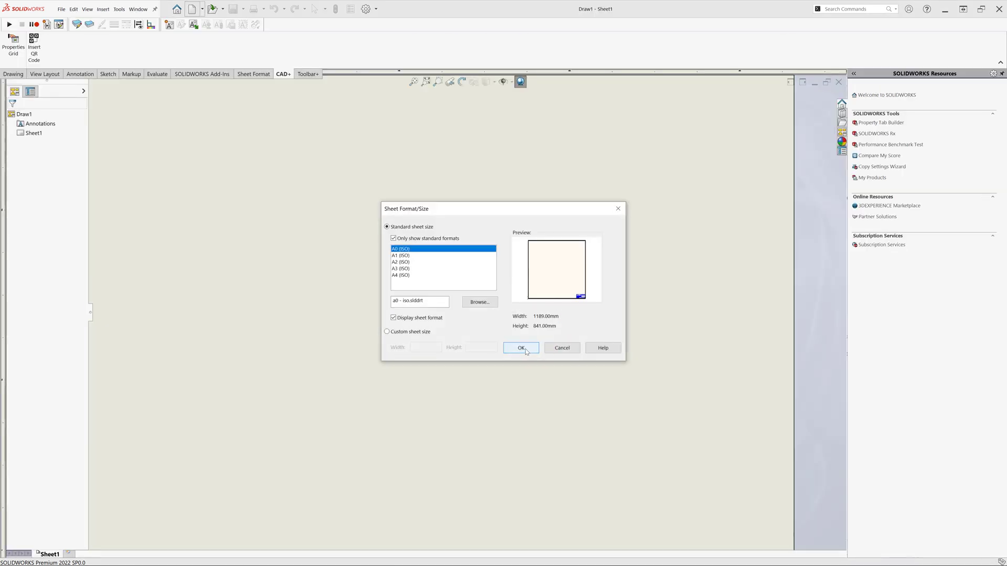
click(518, 350)
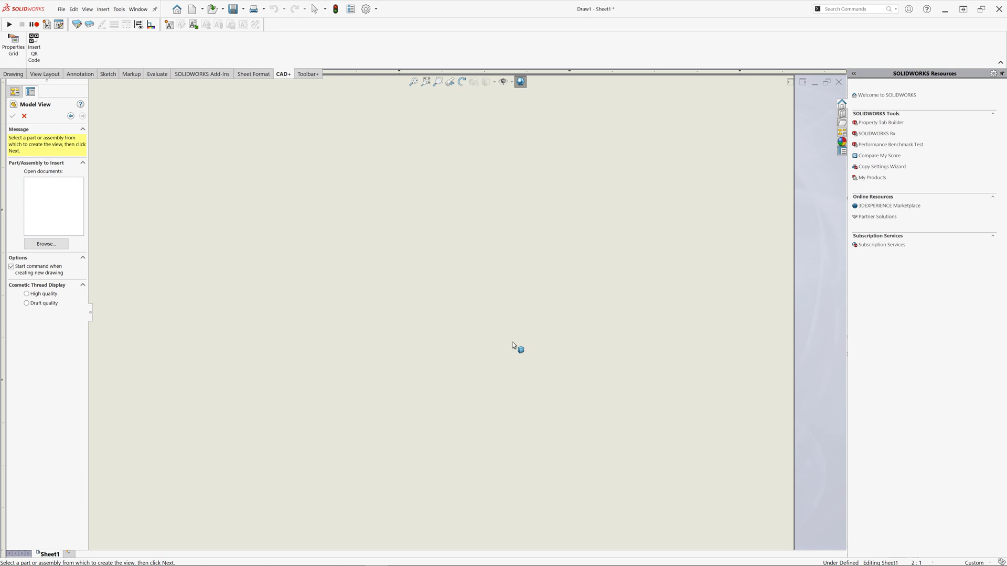
click(24, 116)
Start a QR code whose source is the referenced document's File Path
click(33, 46)
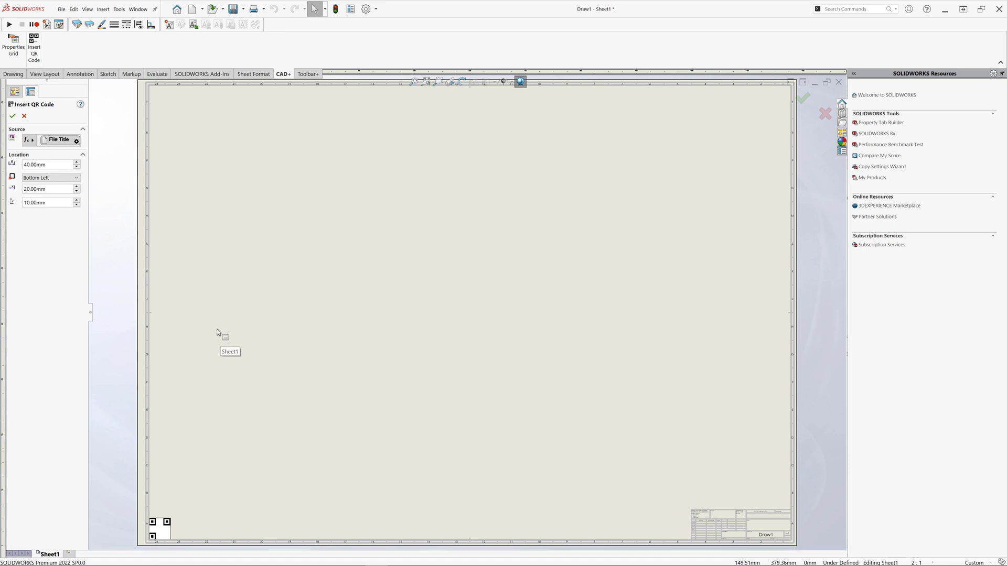
click(56, 142)
click(57, 142)
key(BackSpace)
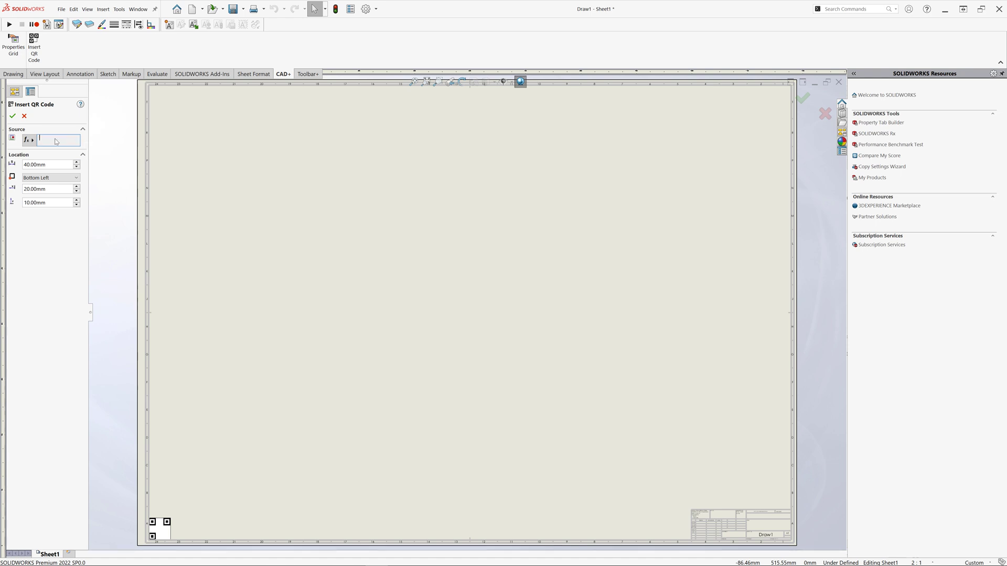
click(31, 141)
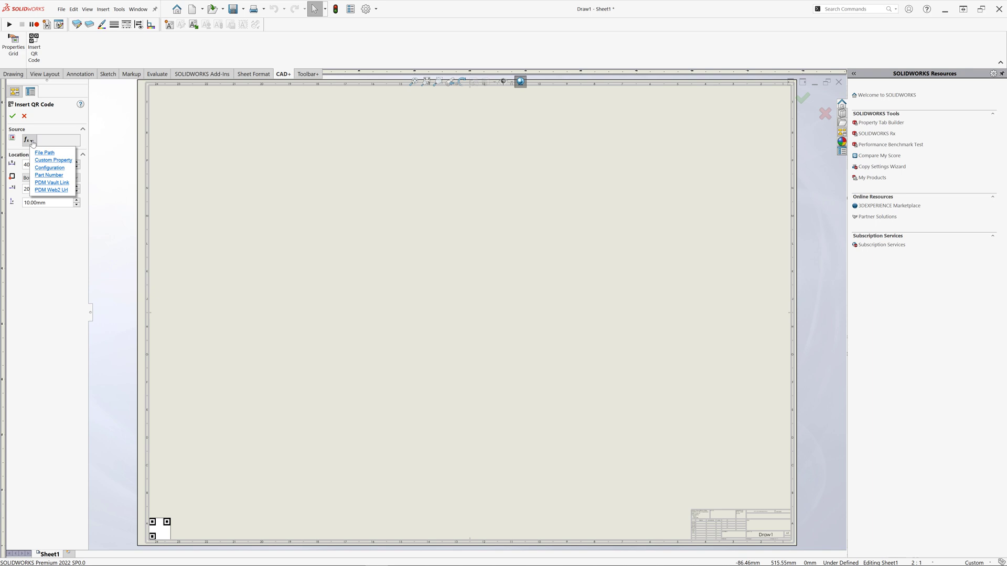
click(39, 153)
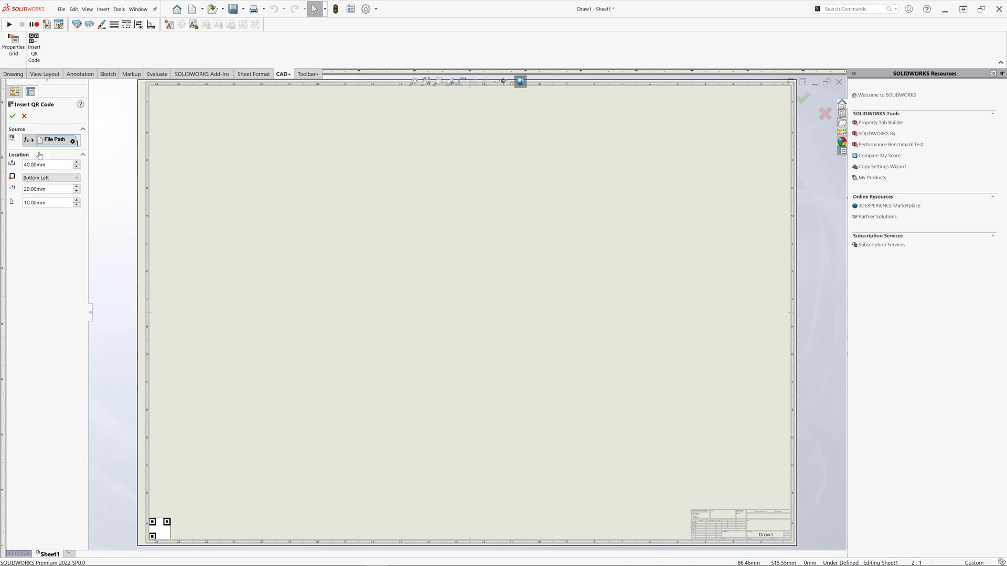
click(72, 141)
click(163, 170)
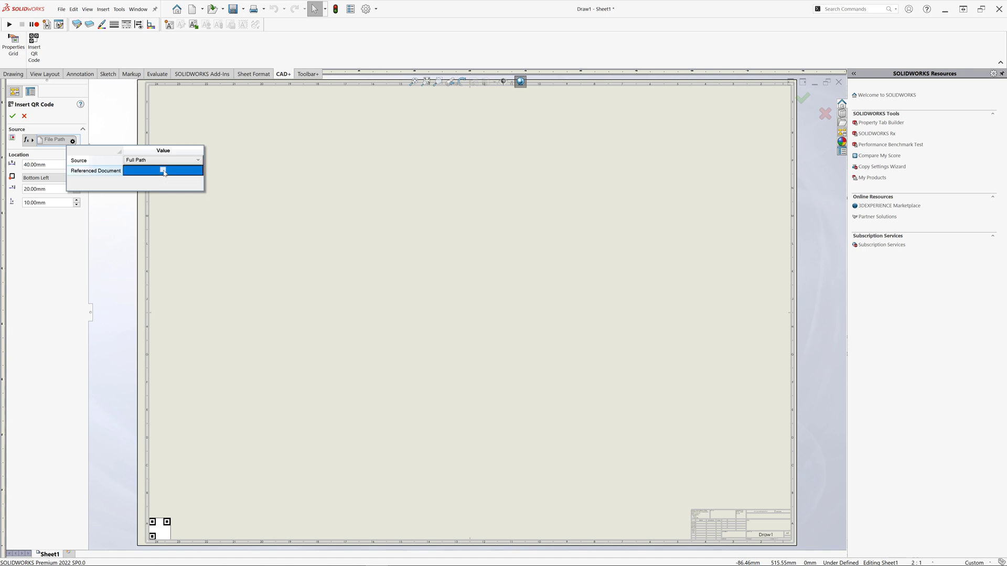
click(44, 238)
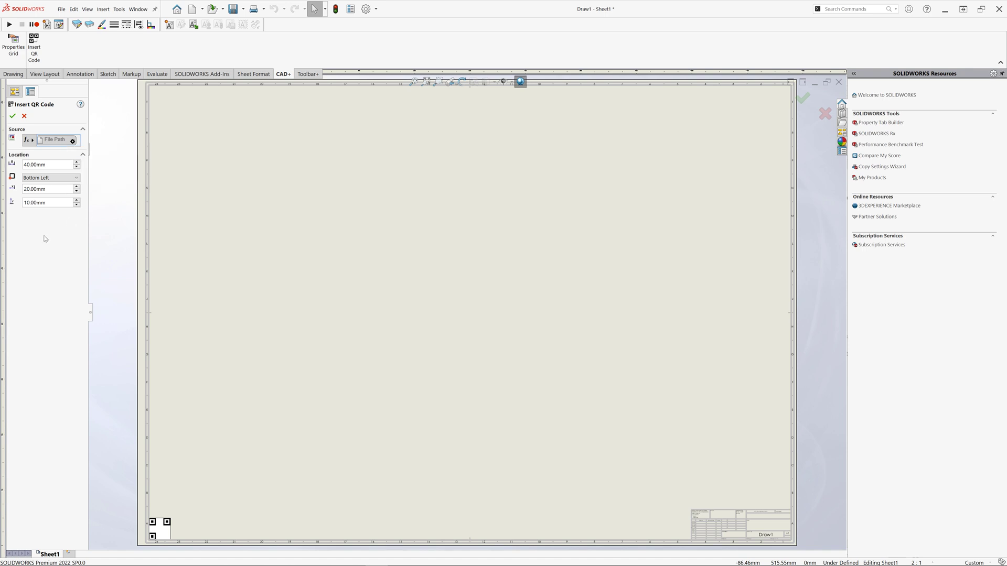
Enlarge the QR code to 80 mm and insert it as a placeholder without data
click(77, 163)
click(77, 162)
click(77, 163)
click(76, 163)
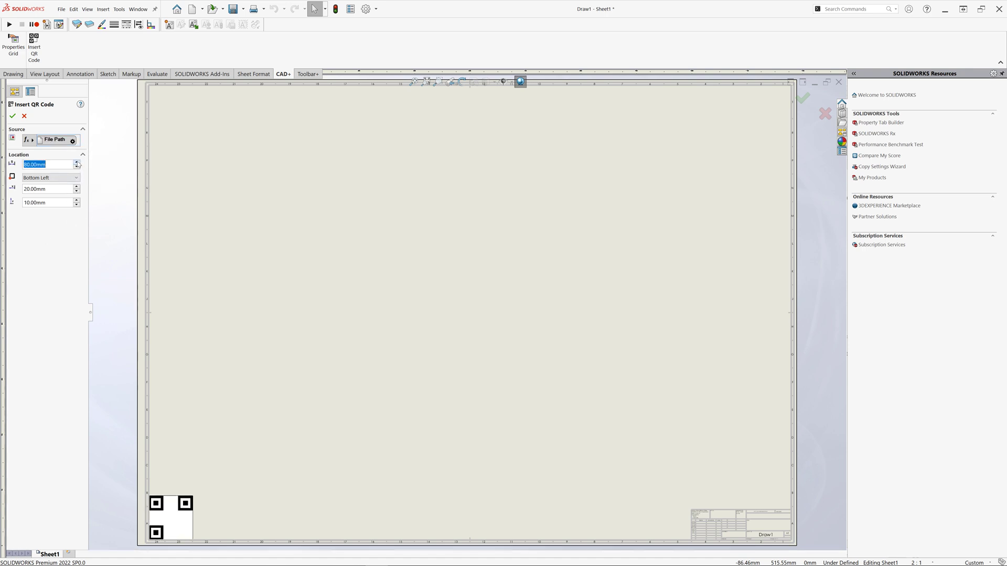
click(13, 116)
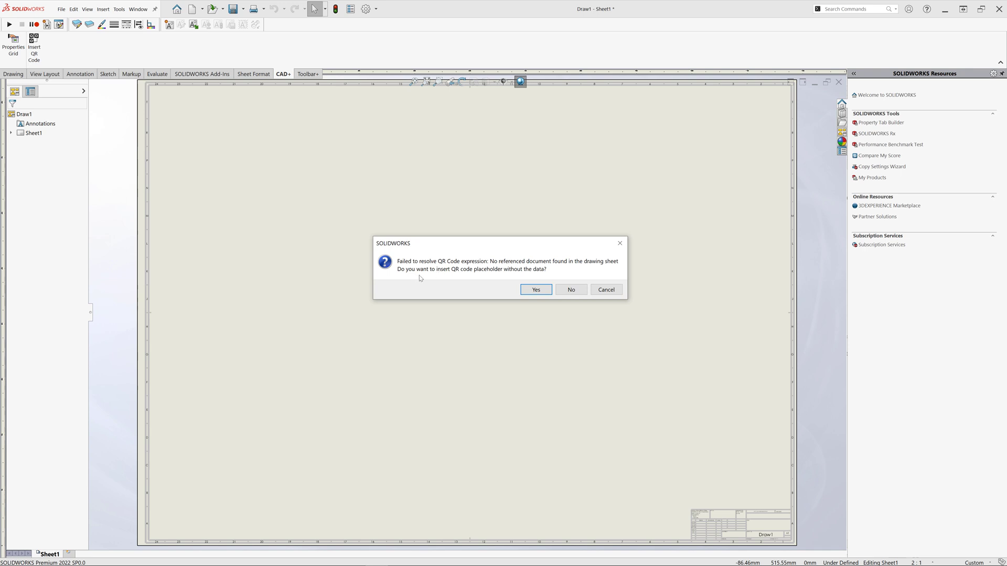
click(526, 292)
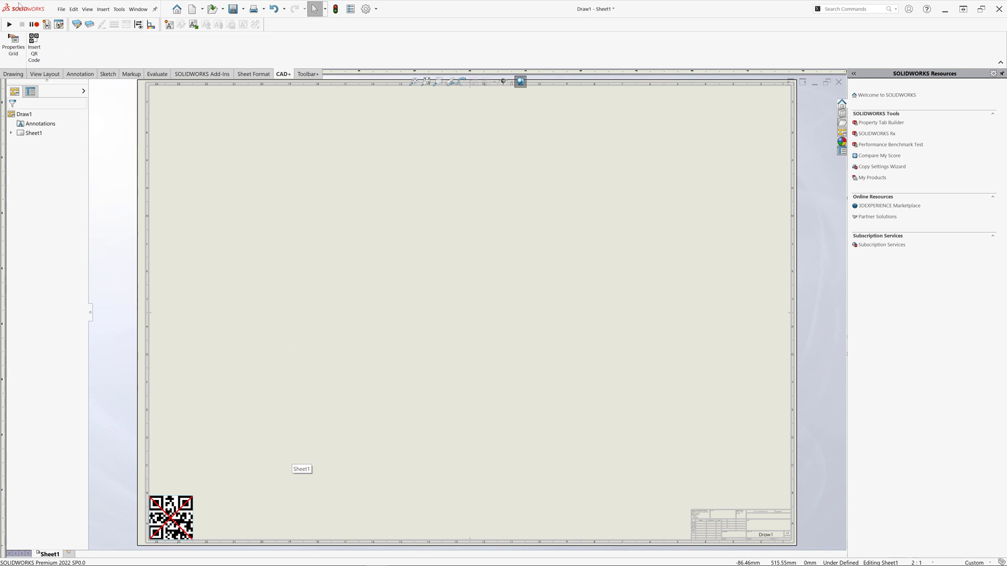
click(60, 9)
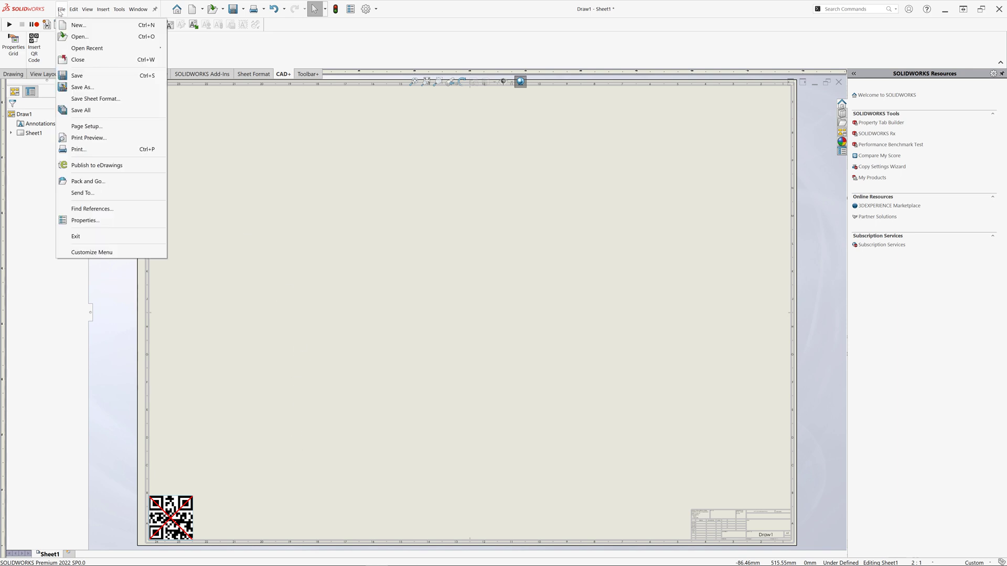
Save As a Drawing Template named QrCodeDrawing
click(82, 87)
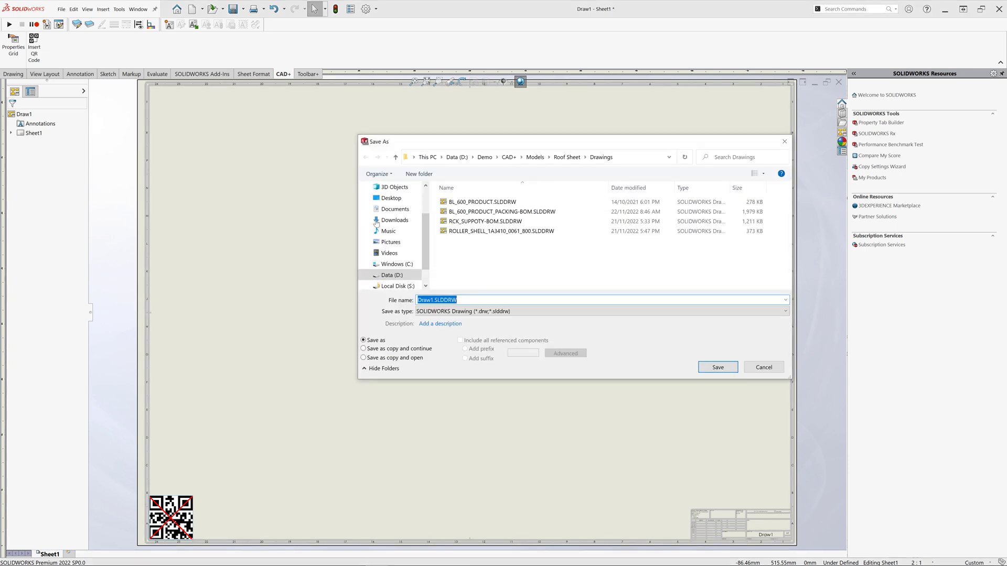
click(503, 311)
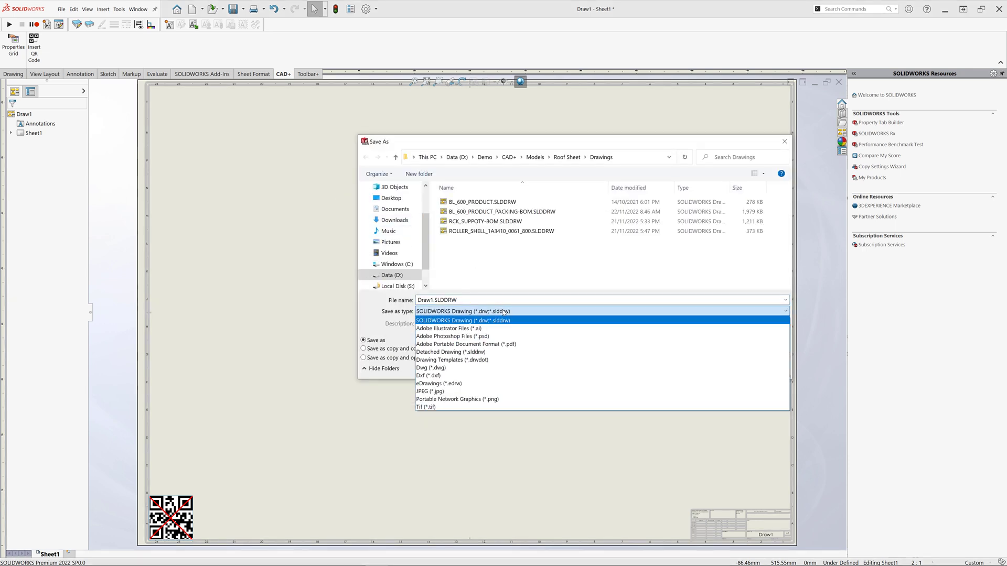
click(488, 362)
click(433, 301)
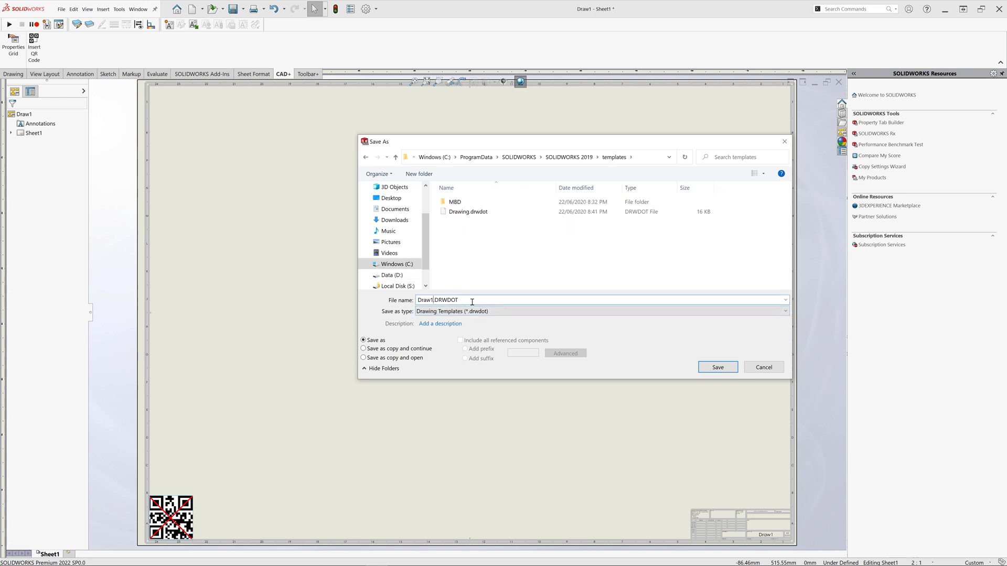
key(Home)
text(QrCode)
key(Right)
key(Right)
key(Right)
key(BackSpace)
text(ing)
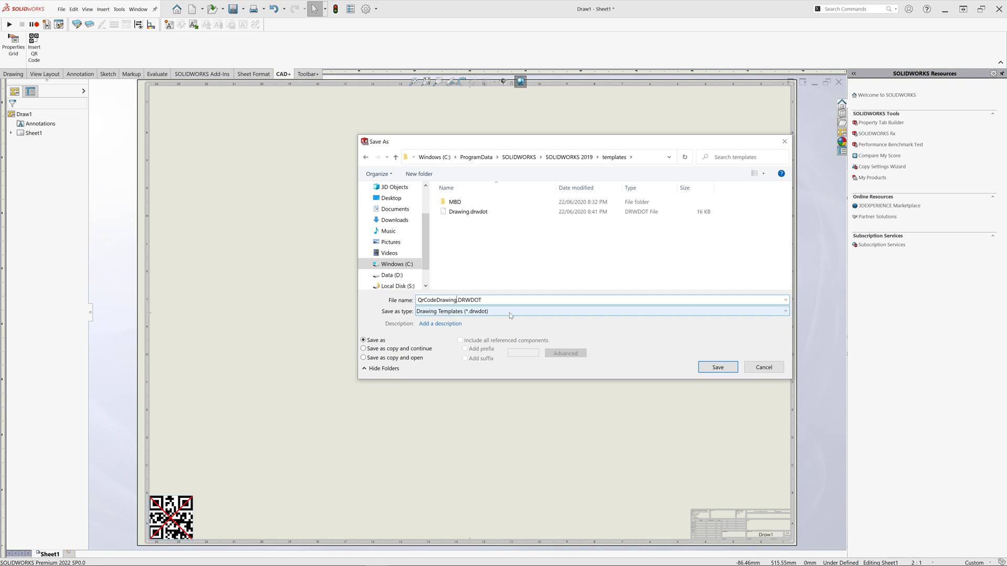
Save the template into the SOLIDWORKS 2022\templates folder
click(519, 157)
click(487, 241)
double_click(486, 242)
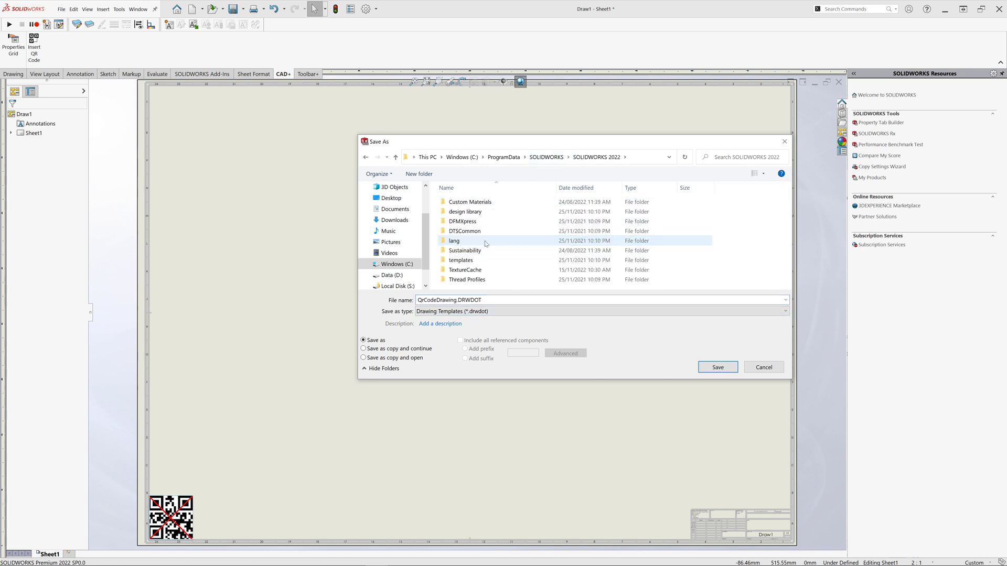
double_click(478, 260)
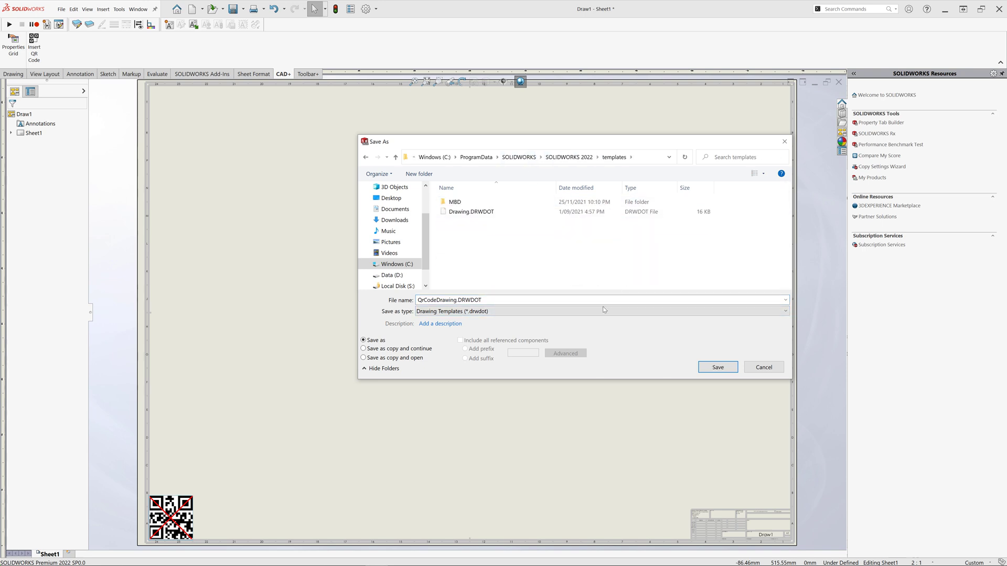
click(718, 368)
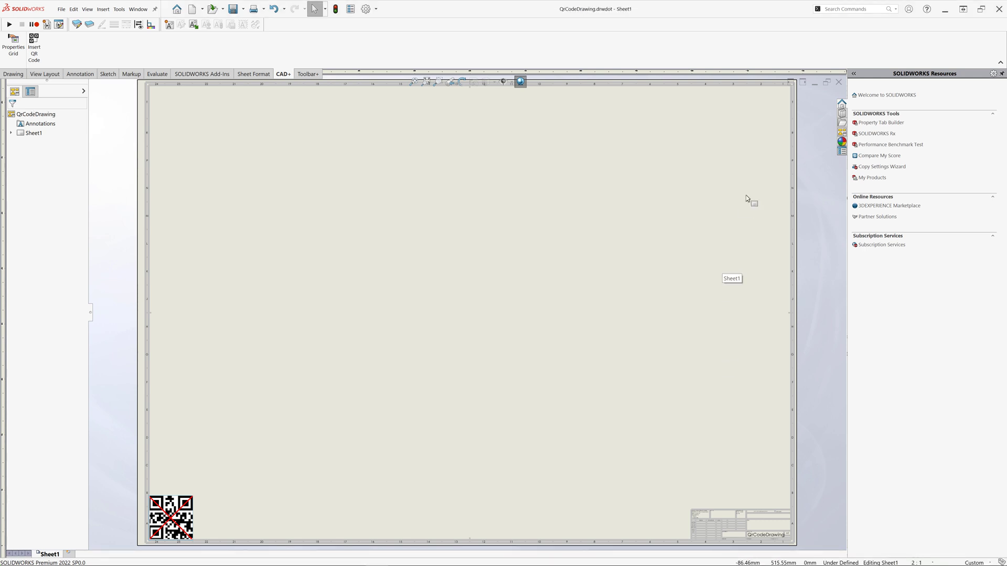
Close the template and create Draw2 from the QrCodeDrawing template
click(838, 83)
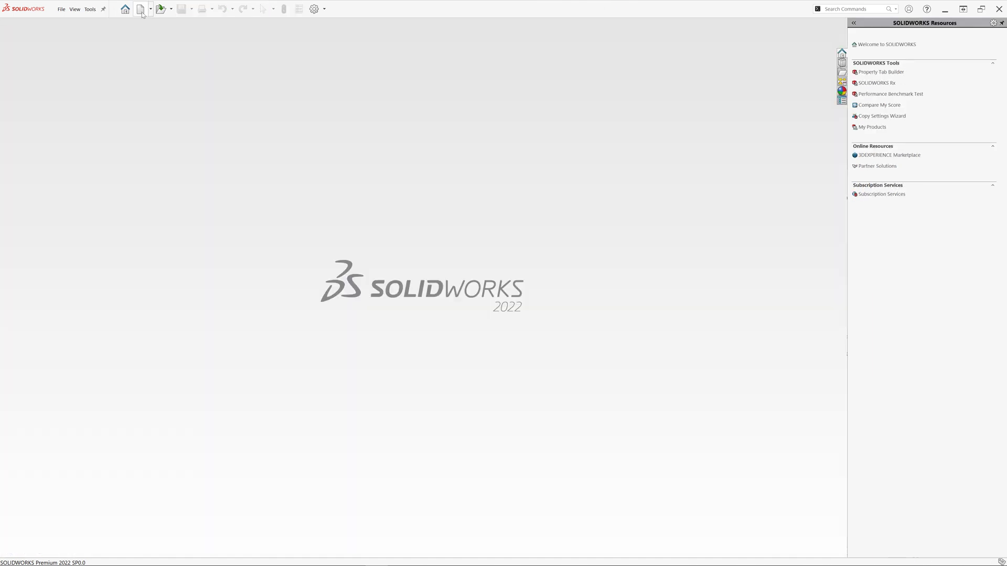
key(ctrl+n)
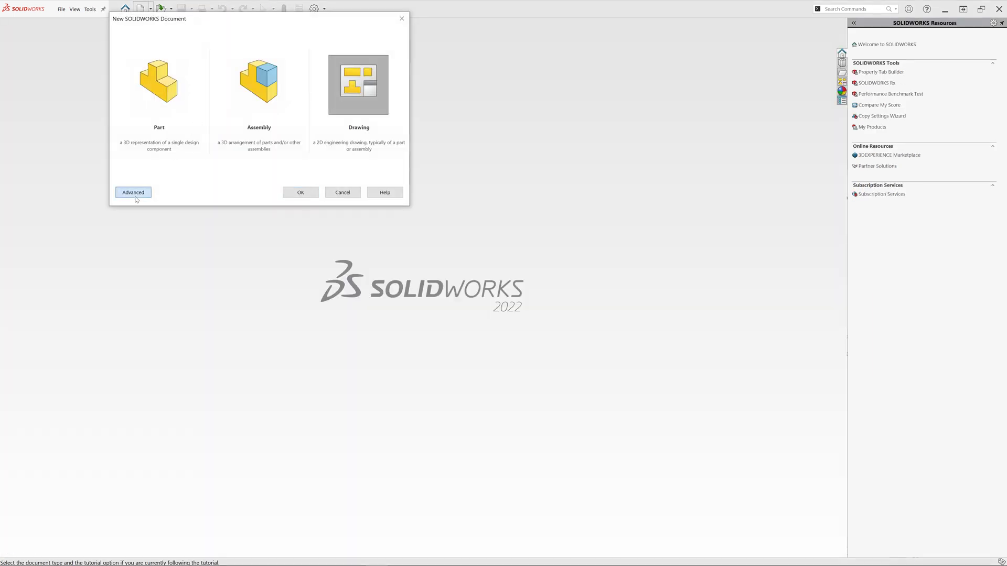
click(138, 192)
click(222, 53)
click(300, 192)
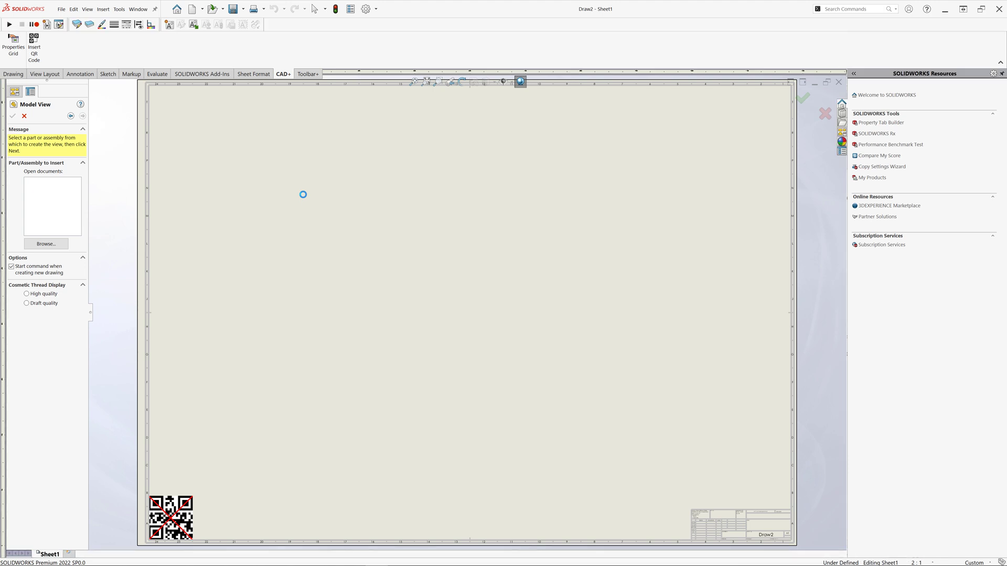
Drop the ROLLER_SHELL_1A3410_0061_800 part onto the sheet as a view at custom scale 2:1
click(24, 116)
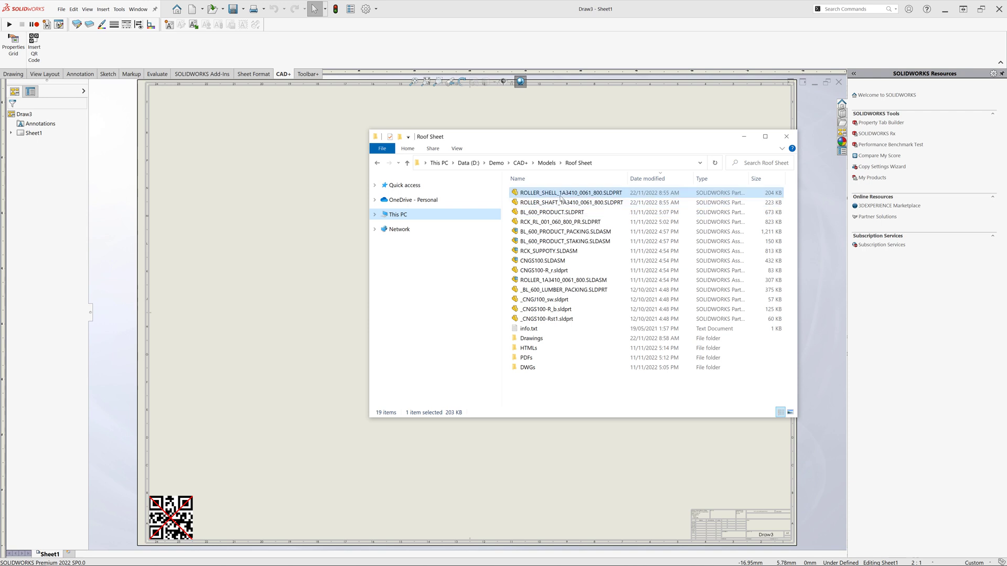
drag(556, 193, 294, 253)
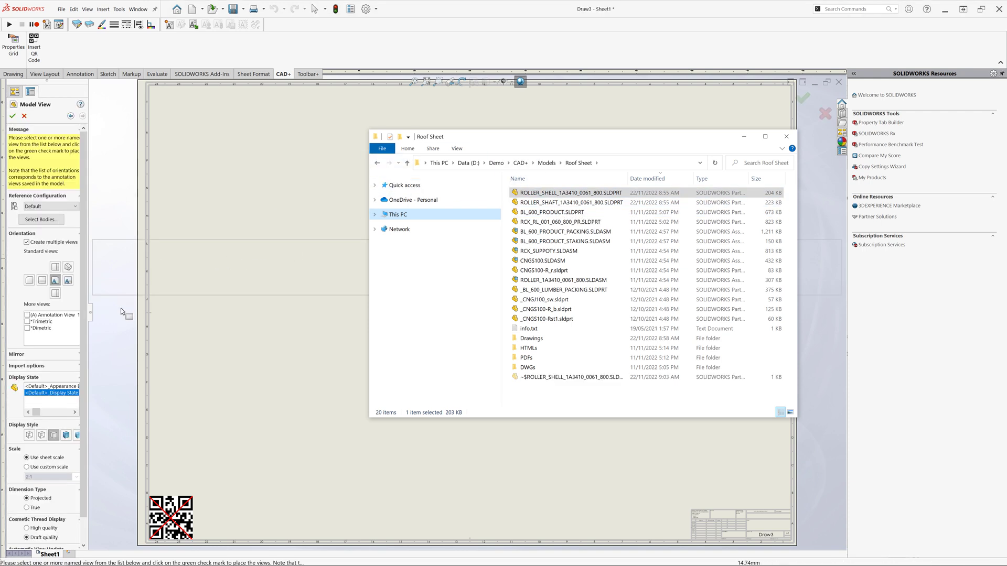
click(58, 476)
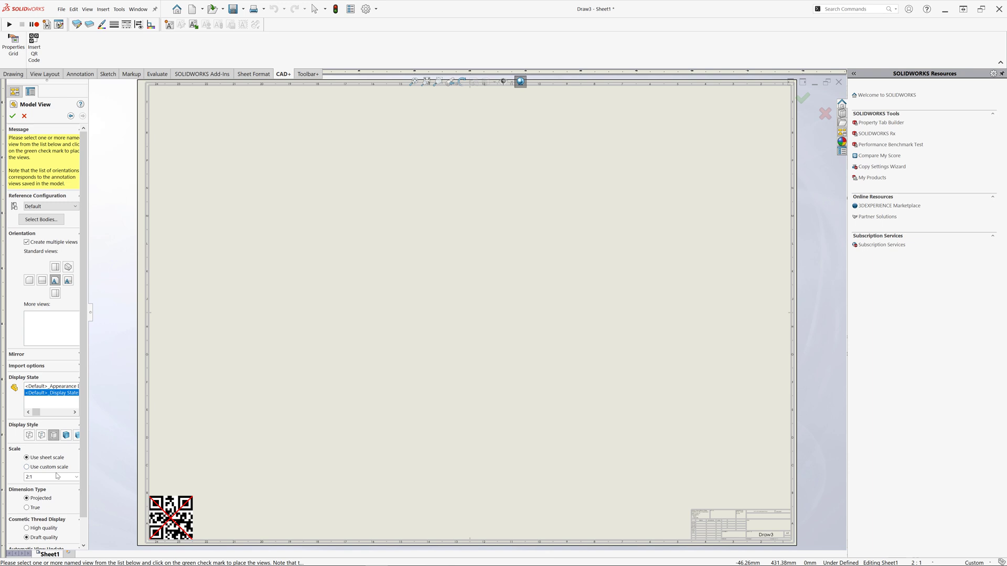
click(57, 476)
click(38, 400)
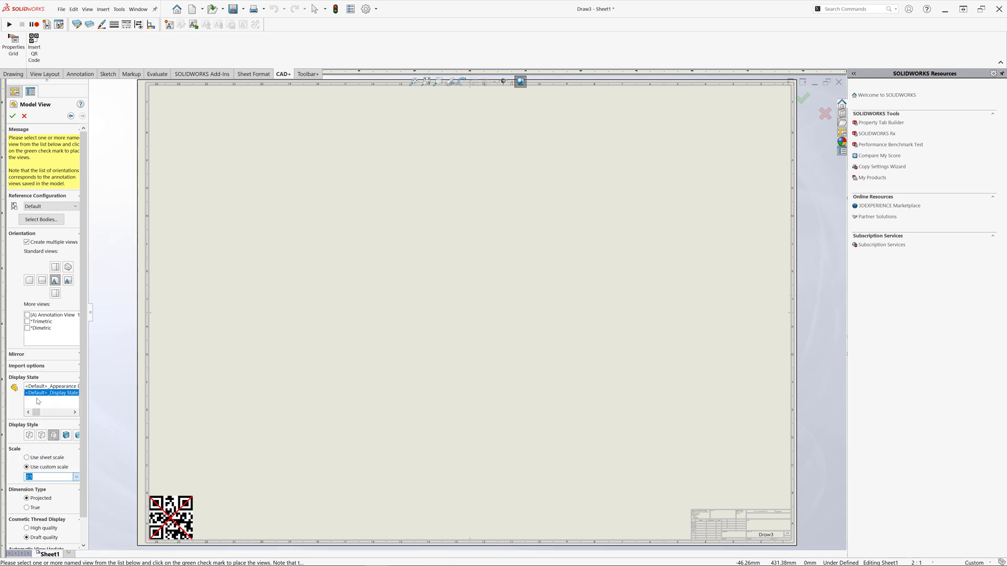
click(12, 116)
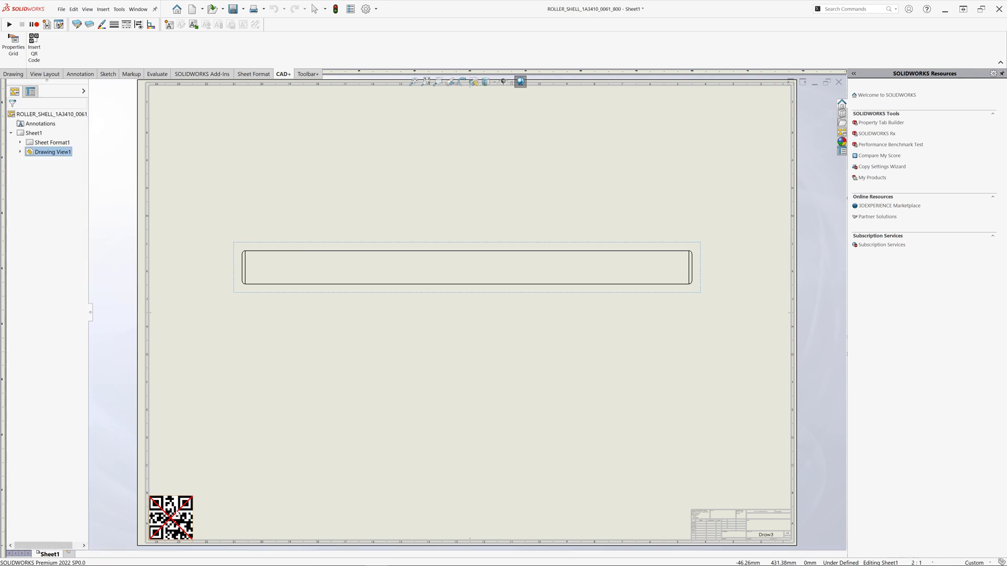
Reload the QR code through Drawing+ QR Code > Reload to fill in the roller shell's data
right_click(177, 516)
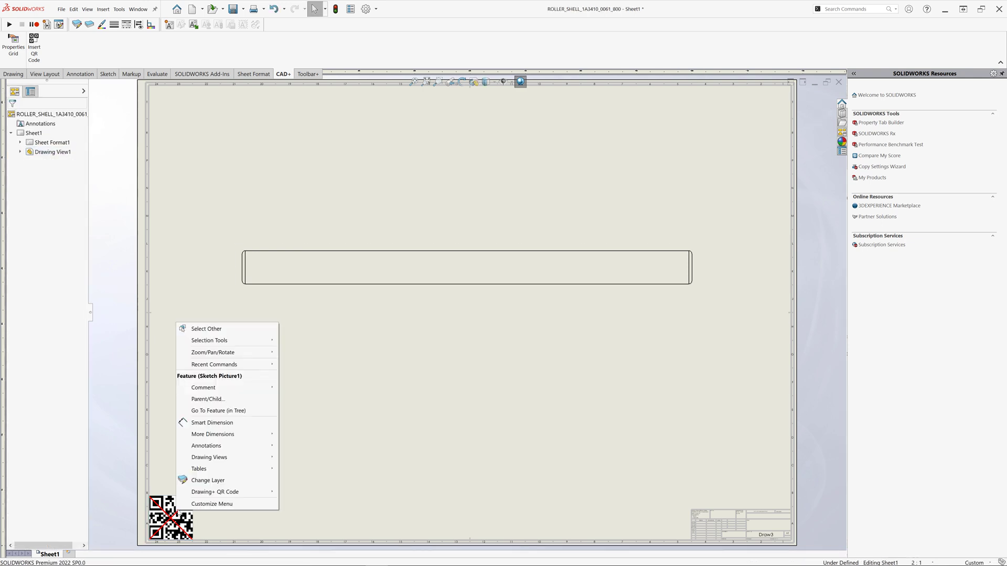
mouse_move(239, 496)
click(297, 511)
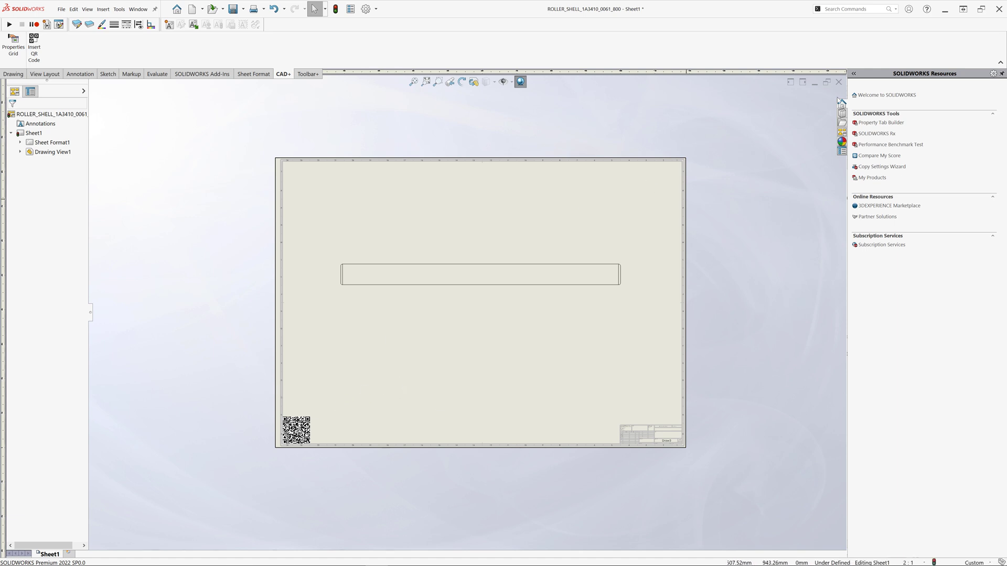
Close the drawing without saving and expand Productivity Macros in the Toolbar+ configuration
click(839, 82)
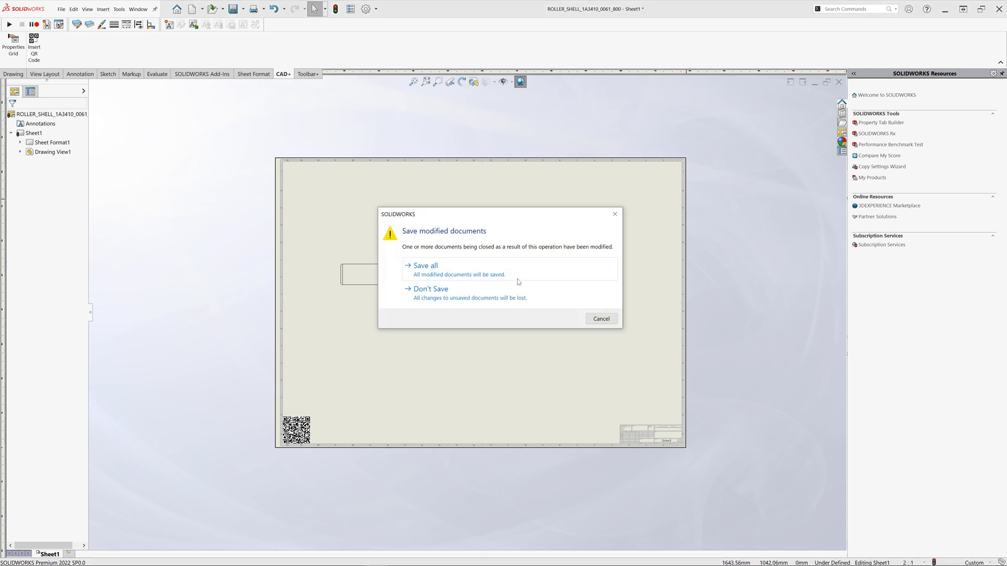
click(493, 293)
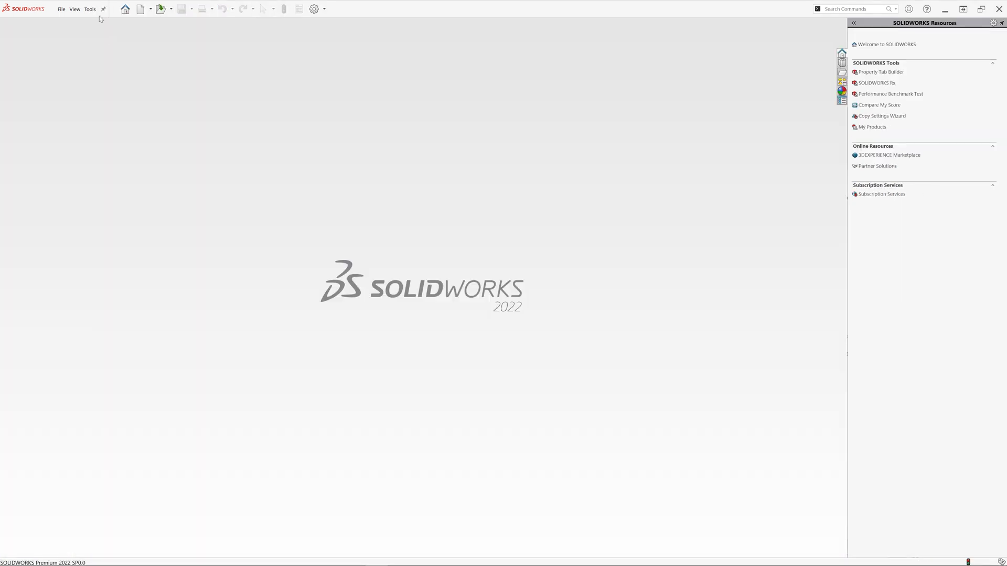
click(90, 9)
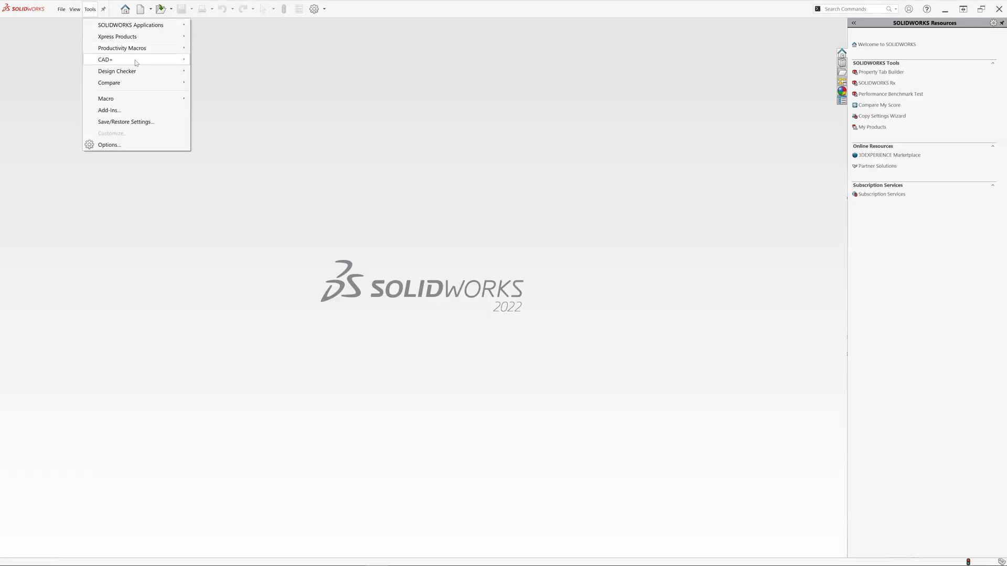
mouse_move(136, 63)
mouse_move(243, 130)
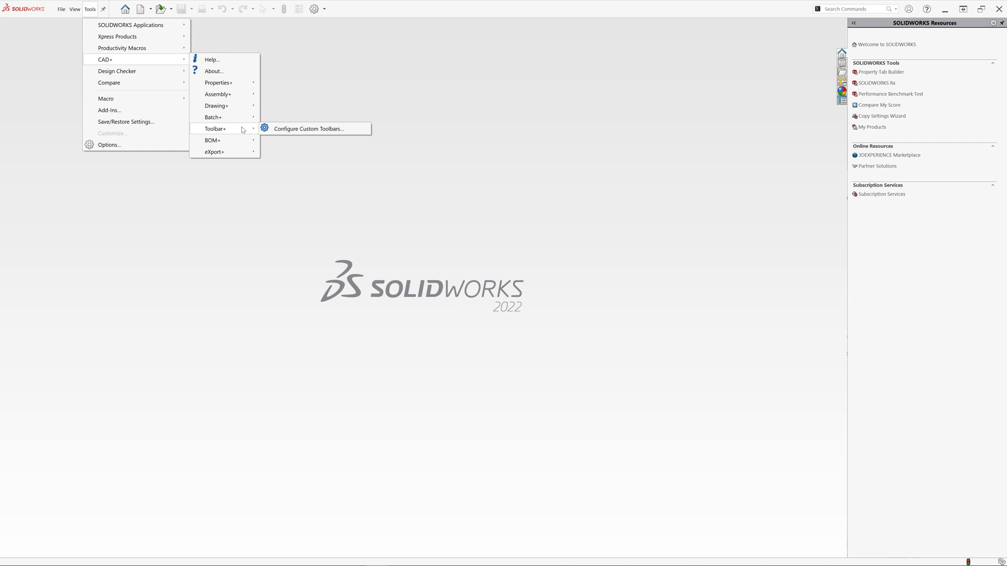
click(310, 129)
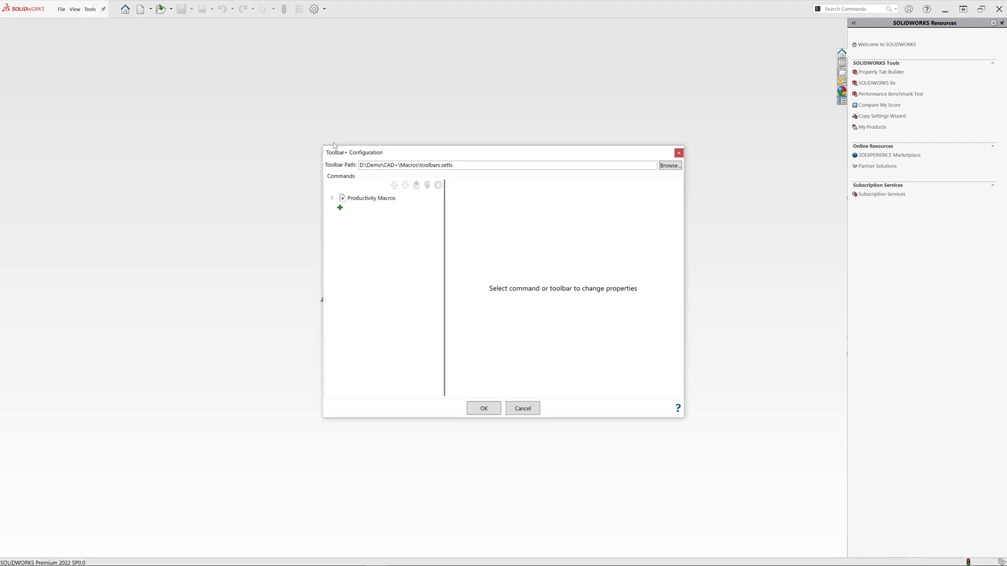
click(332, 198)
Add a new macro command there that runs UpdateQrCodes.swp
click(349, 222)
click(662, 236)
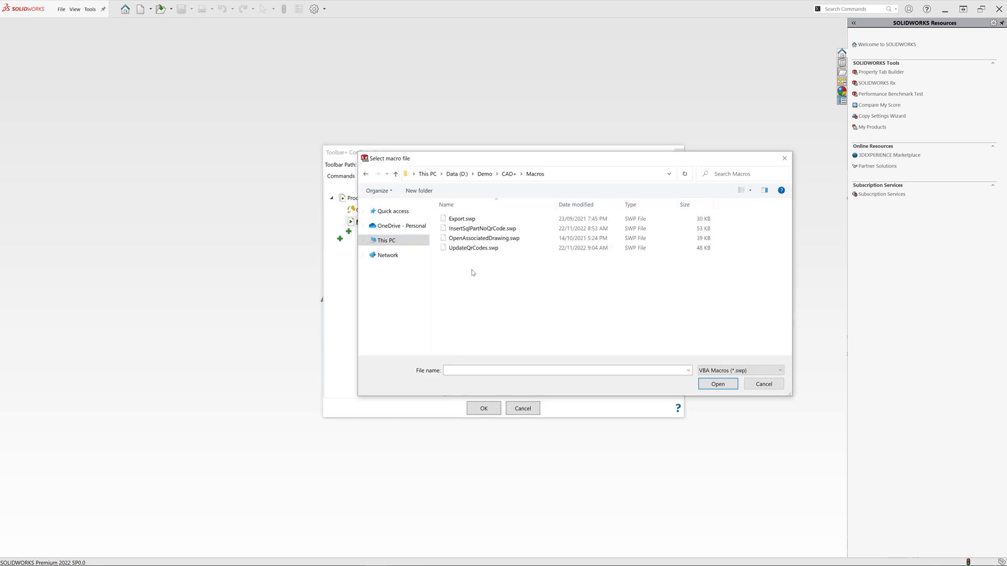
click(479, 248)
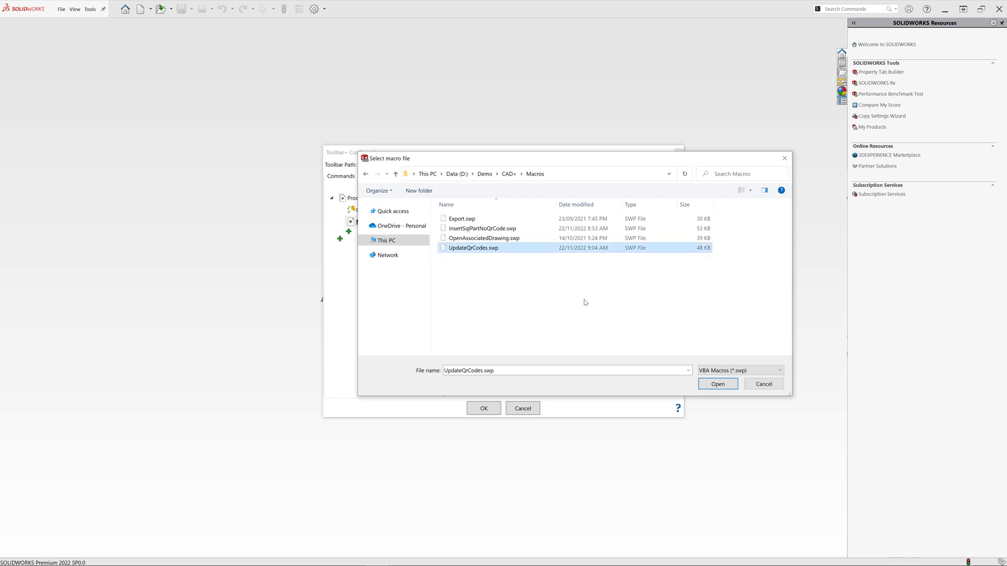
click(719, 384)
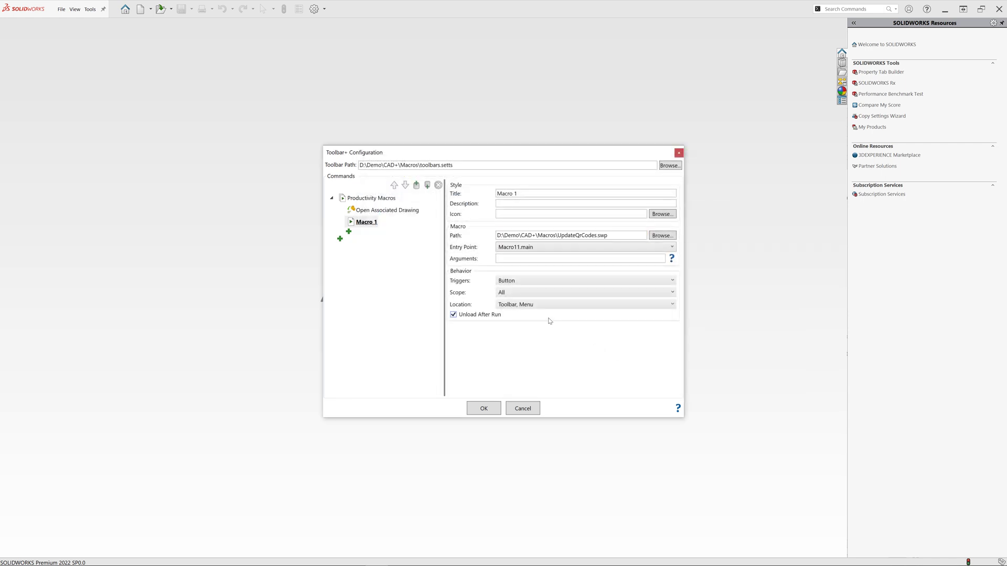
Retitle the new macro command from 'Macro 1' to 'Update QR Code'
click(538, 196)
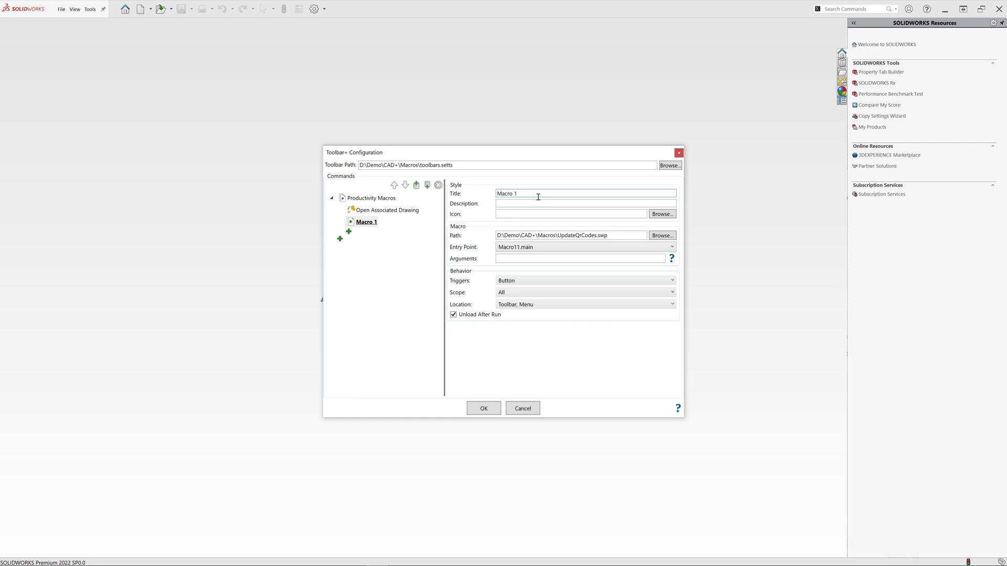
key(ctrl+a)
text(Update QR Code)
click(550, 283)
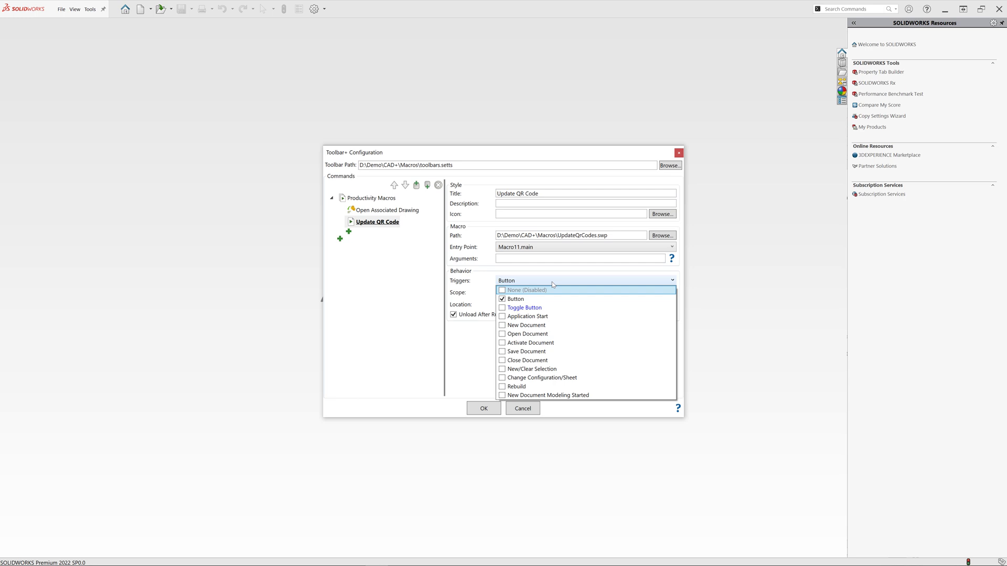
Make the command trigger on New Document Modeling Started instead of Button
click(502, 396)
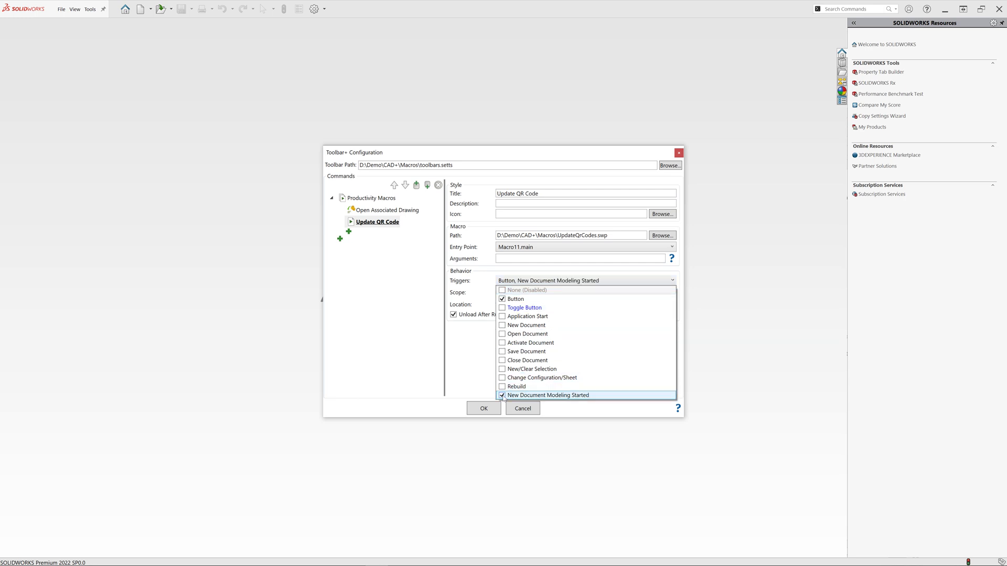
click(503, 299)
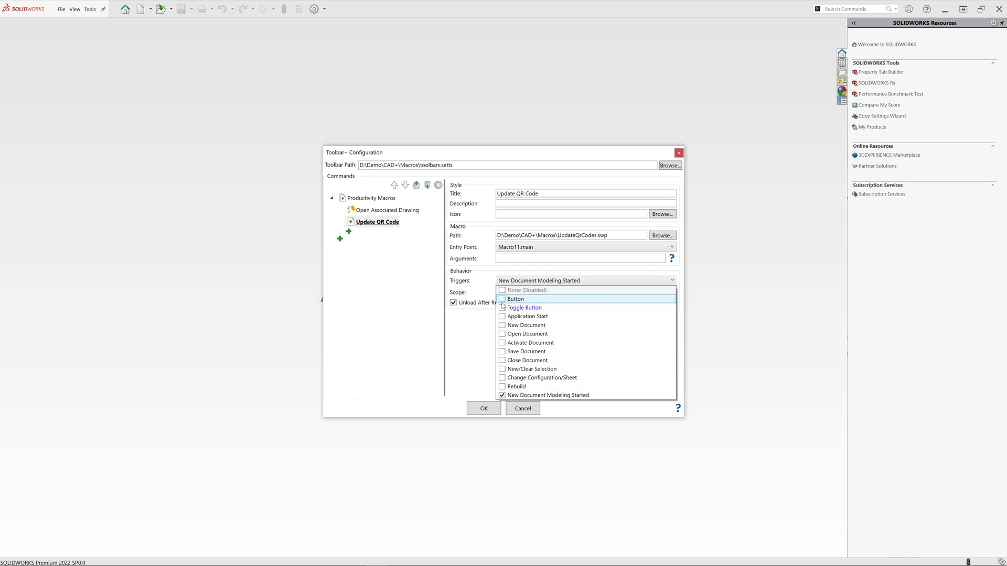
click(483, 350)
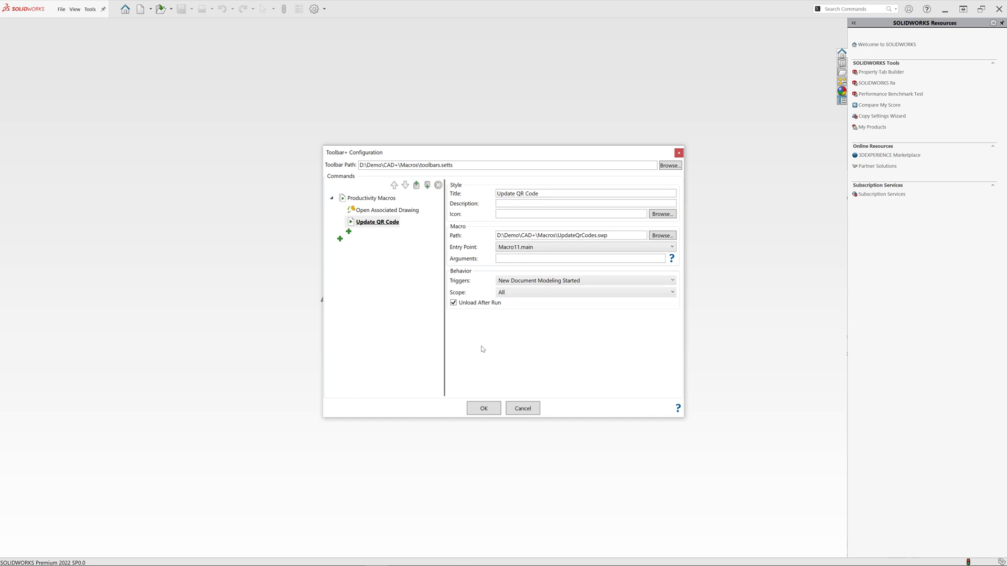
Limit the command's document scope to Drawing only
click(536, 294)
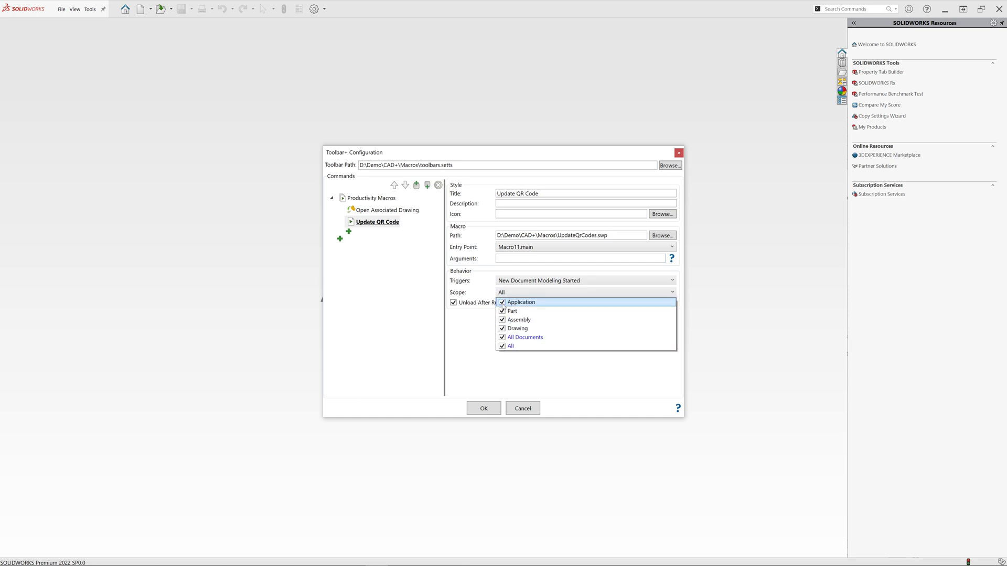
click(502, 346)
click(502, 328)
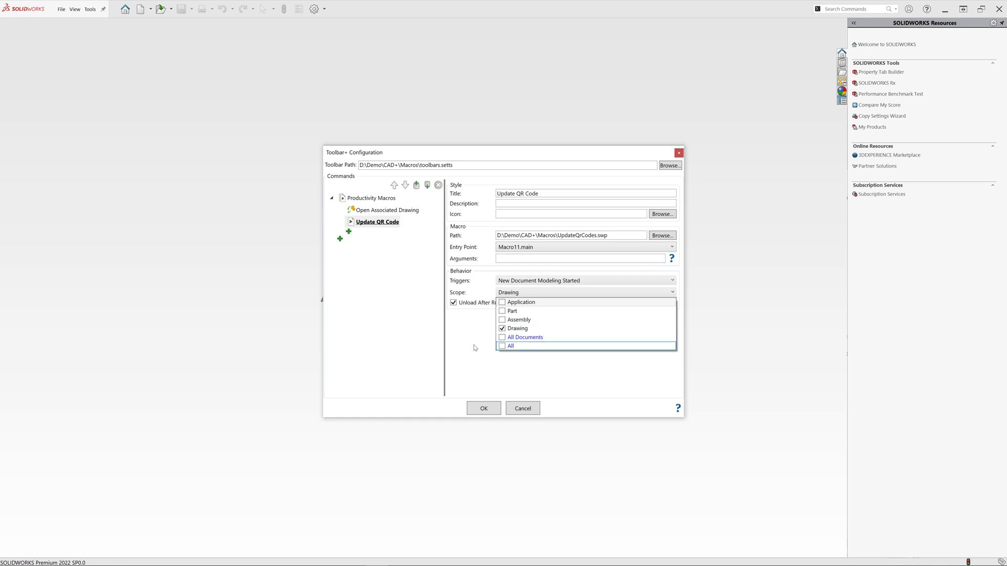
click(474, 348)
Save the toolbar configuration, acknowledge the restart notice, and exit SOLIDWORKS
click(481, 410)
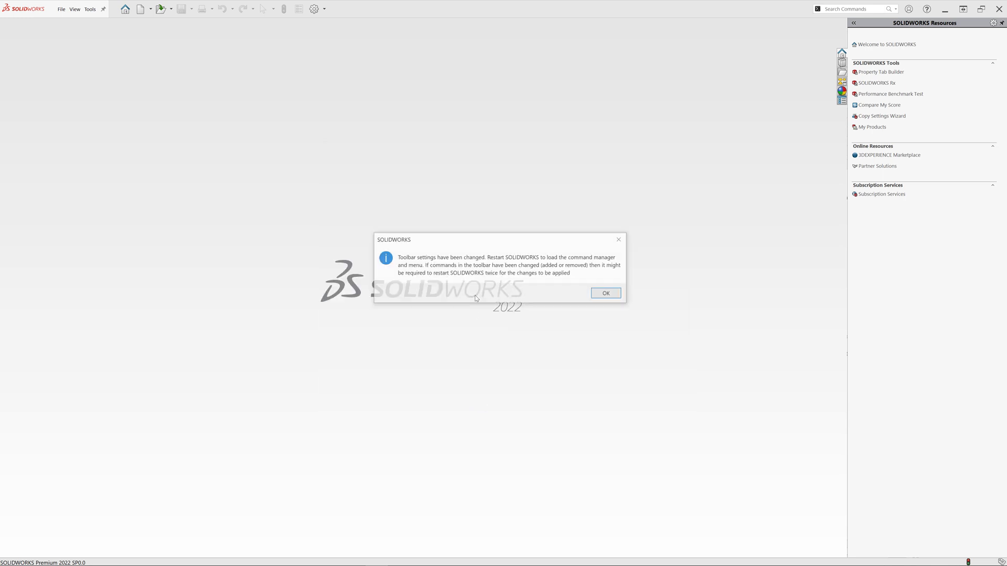
click(607, 294)
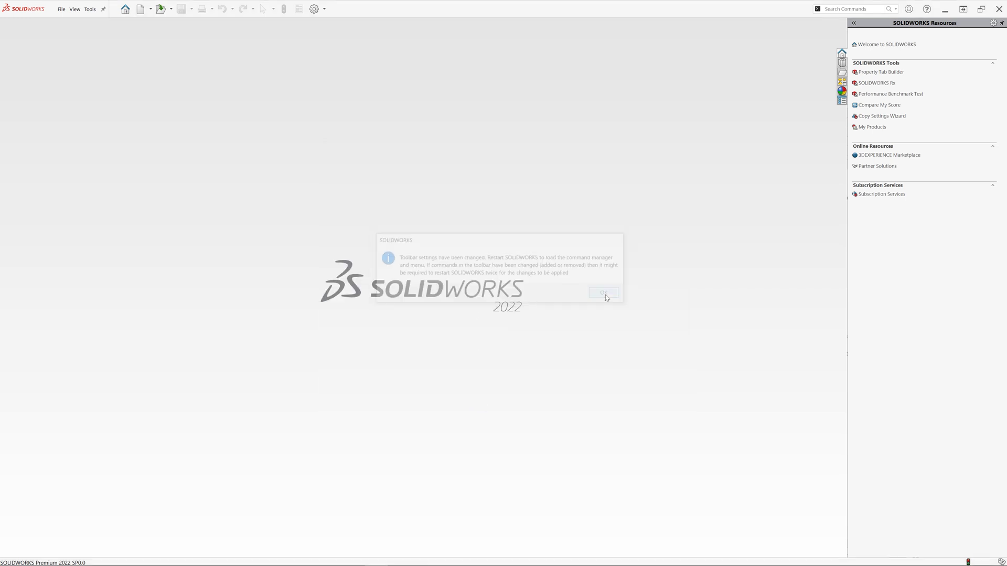
click(999, 13)
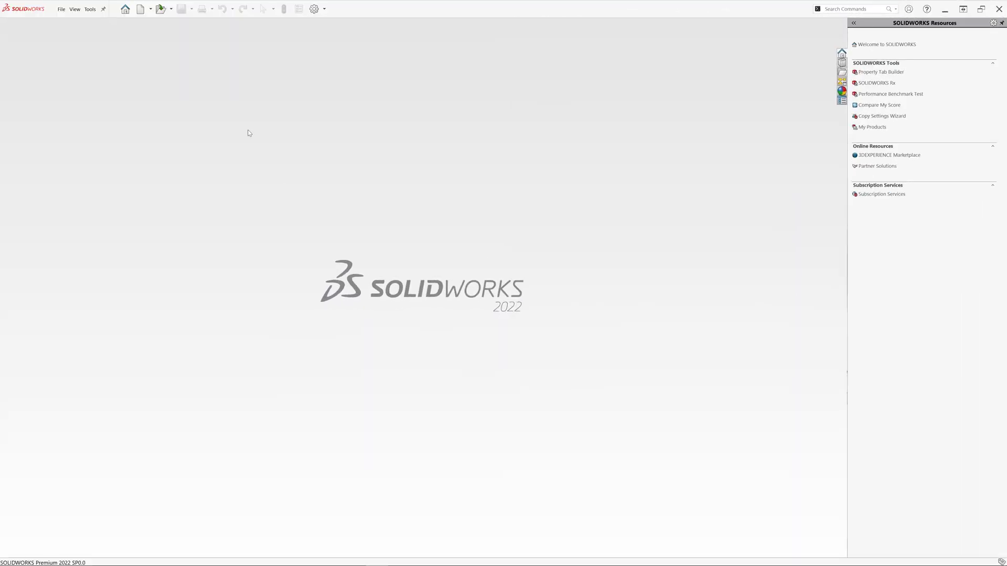
Create a drawing from the QrCodeDrawing template and load ROLLER_SHELL_1A3410_0061_800.SLDPRT for its model view
click(140, 9)
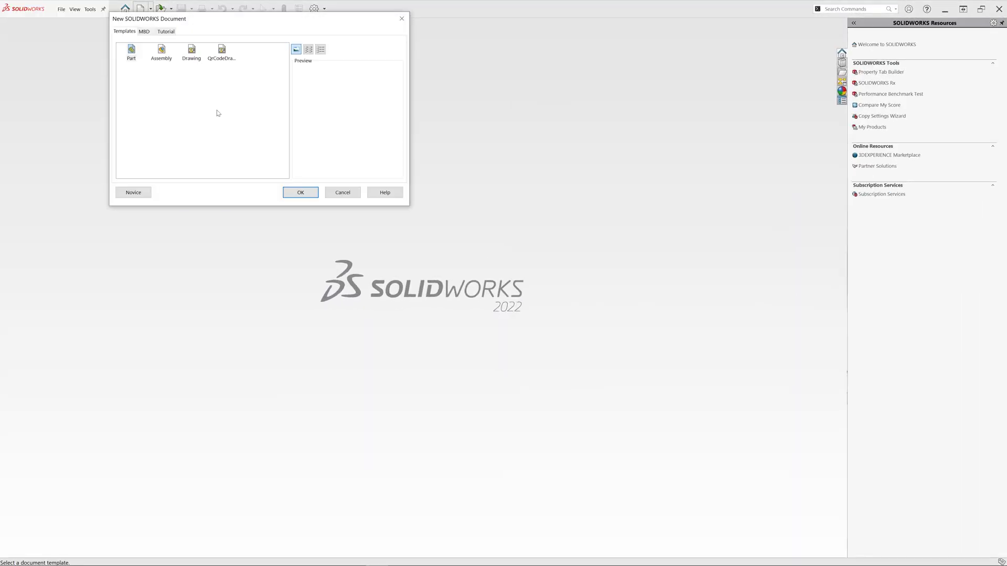
double_click(220, 51)
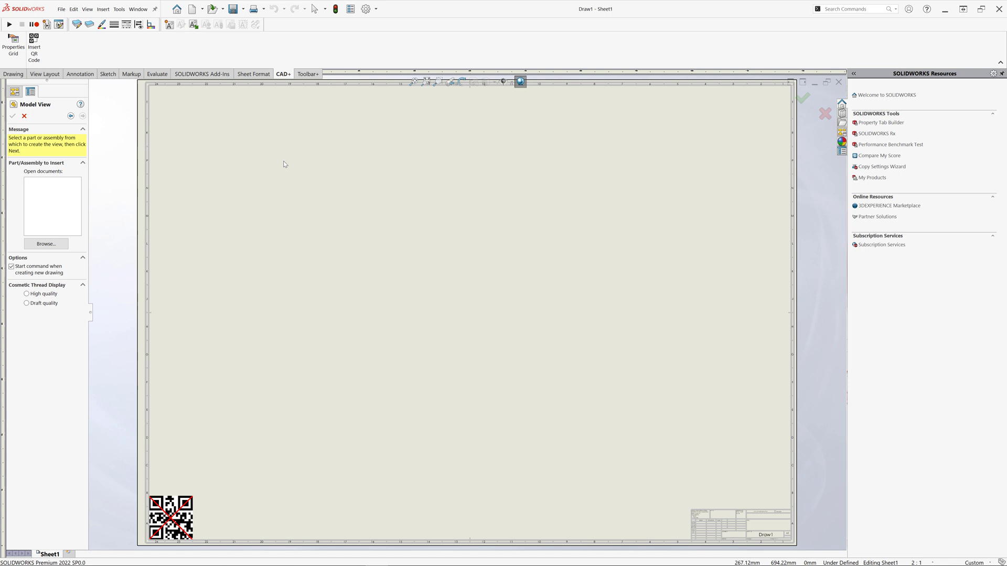
click(46, 244)
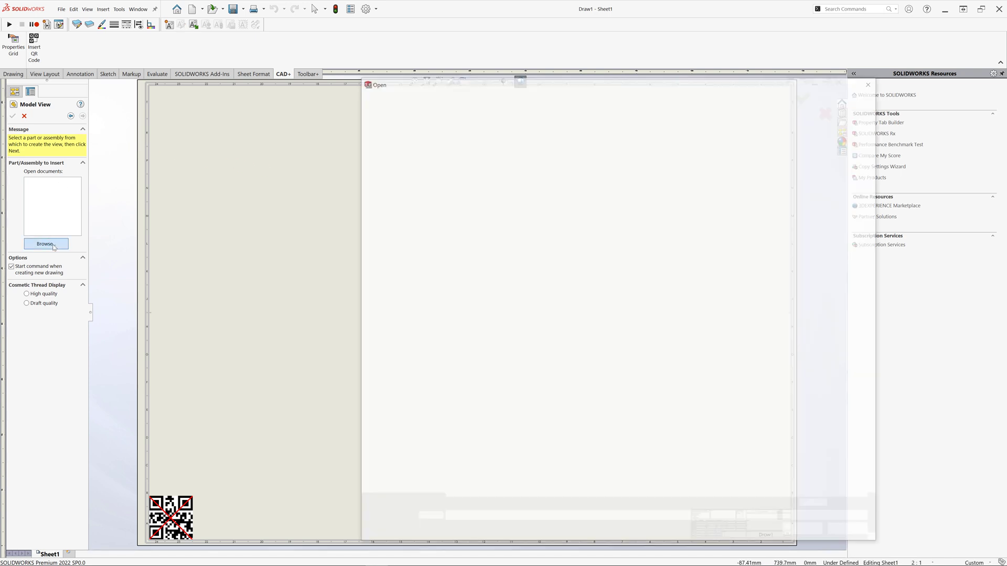
click(502, 307)
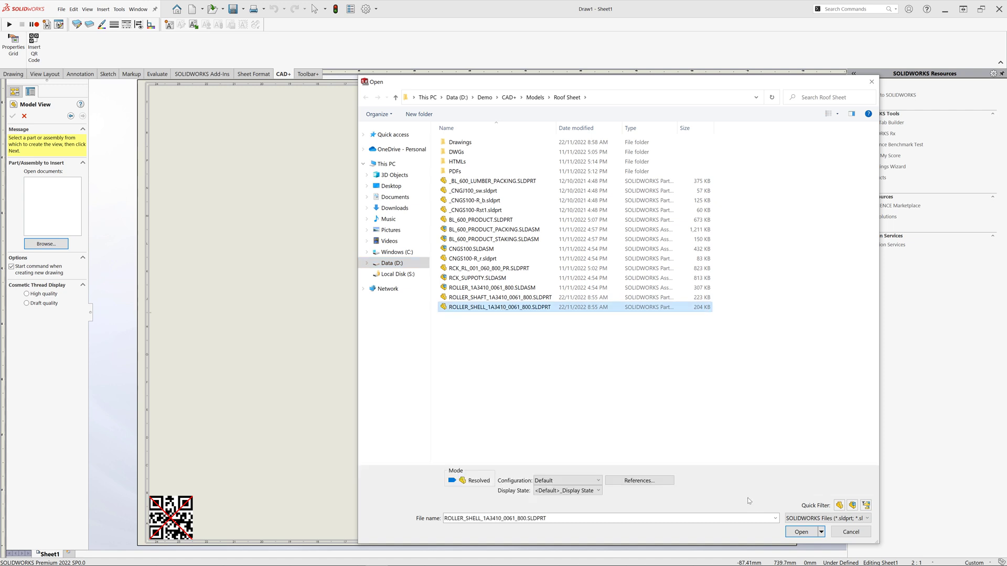
click(800, 533)
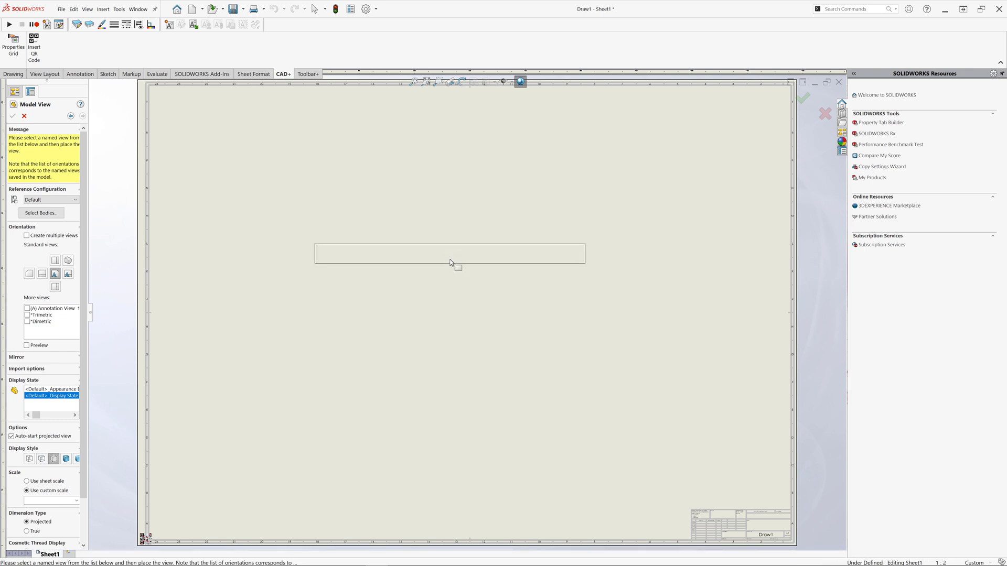
Place the roller shell view near the sheet centre without projected views, then select Sheet1
click(450, 263)
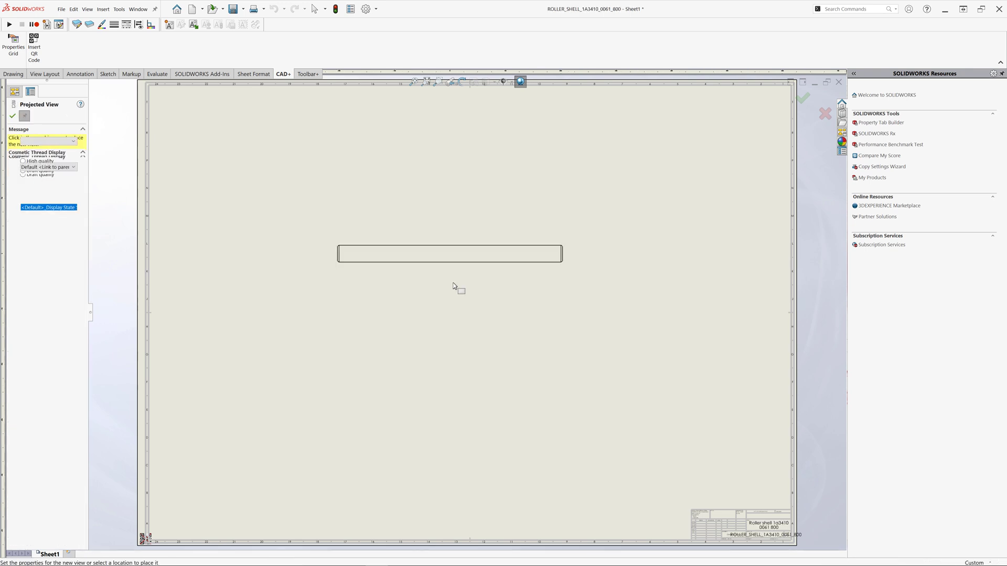
key(Escape)
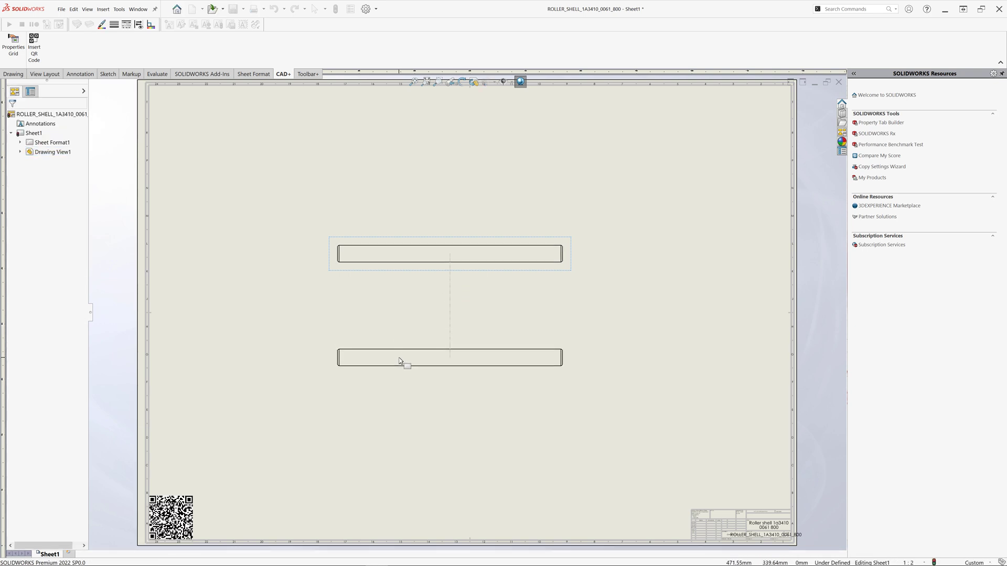
key(Escape)
scroll(171, 526, down, 3)
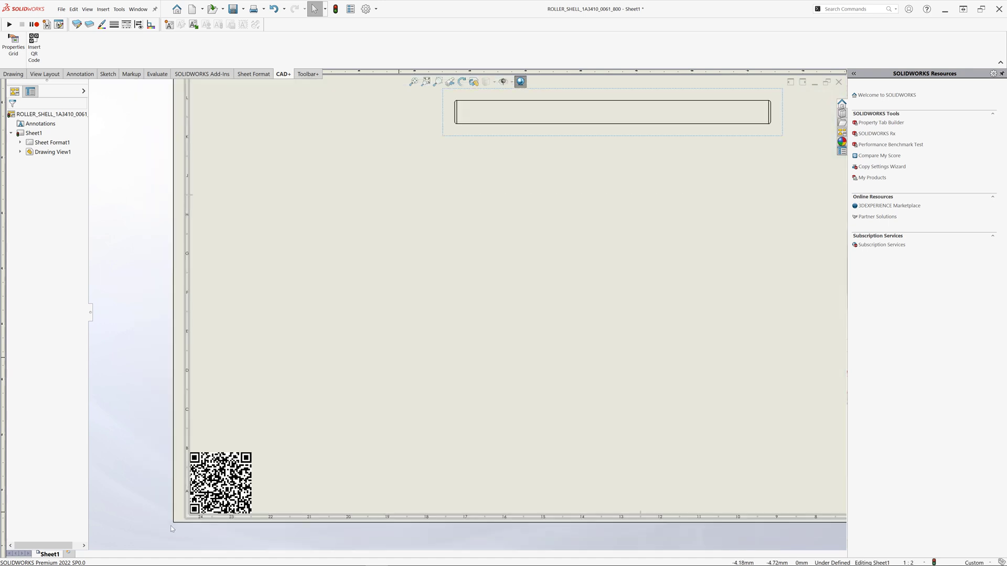
scroll(171, 526, down, 1)
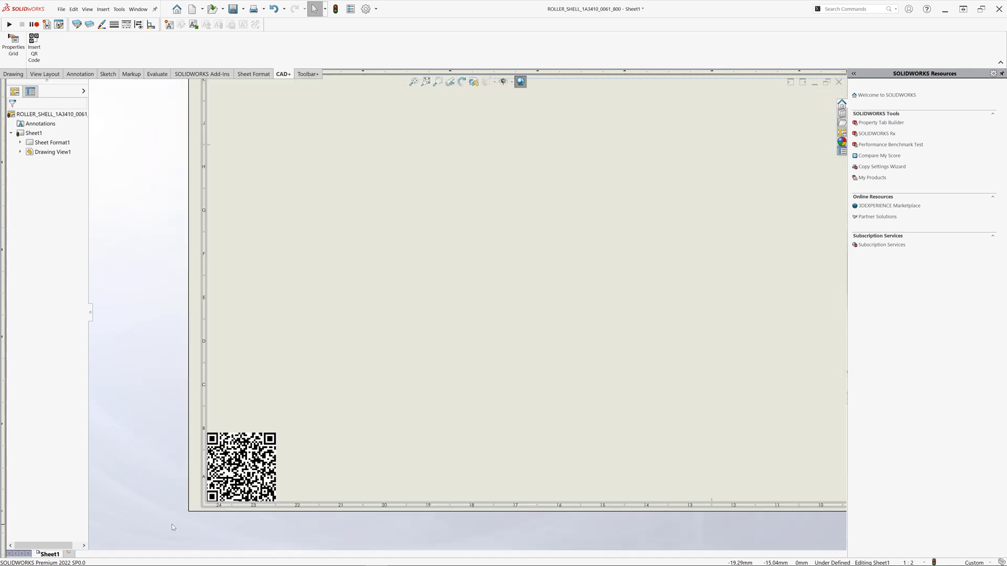
click(361, 338)
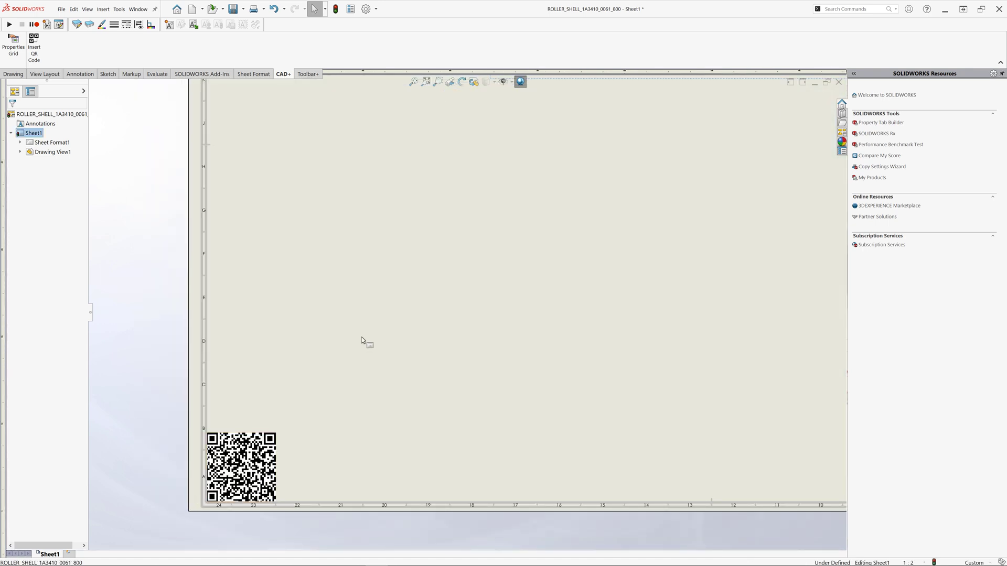